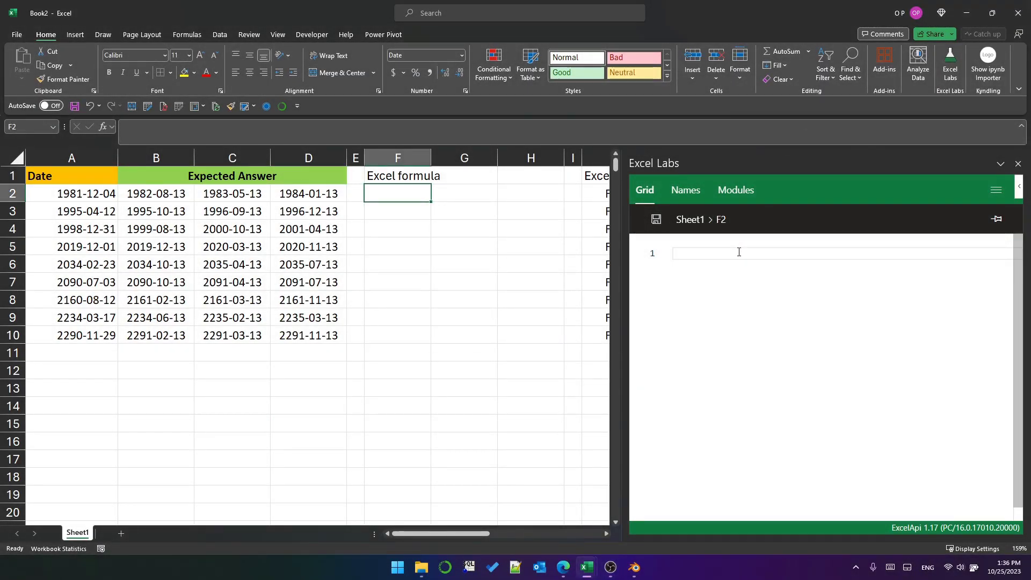
Review the input dates in column A and the expected answers in columns B to D.
{"action": "left_click", "coordinate": [690, 258]}
{"action": "left_click", "coordinate": [66, 193]}
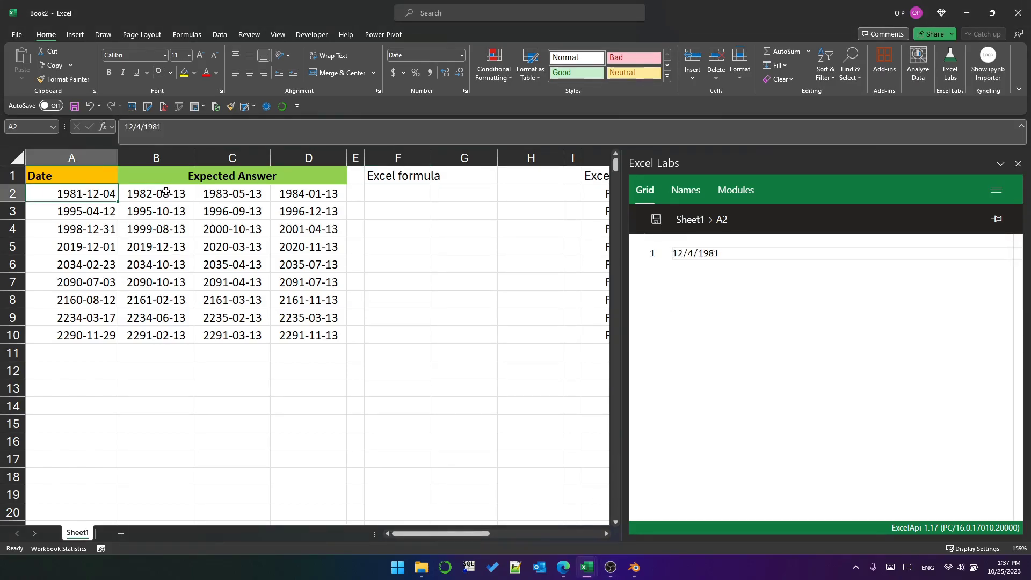
{"action": "left_click", "coordinate": [165, 194]}
{"action": "left_click", "coordinate": [237, 193]}
{"action": "left_click", "coordinate": [302, 196]}
{"action": "left_click", "coordinate": [95, 215]}
{"action": "left_click", "coordinate": [181, 211]}
{"action": "left_click", "coordinate": [260, 212]}
{"action": "left_click", "coordinate": [290, 214]}
{"action": "left_click", "coordinate": [92, 337]}
{"action": "left_click", "coordinate": [159, 337]}
{"action": "left_click", "coordinate": [237, 337]}
{"action": "left_click", "coordinate": [304, 342]}
Start a LET formula in F2 defining _input as A2:A10 and _min as MIN(_input).
{"action": "left_click", "coordinate": [397, 193]}
{"action": "left_click", "coordinate": [687, 268]}
{"action": "type", "text": "="}
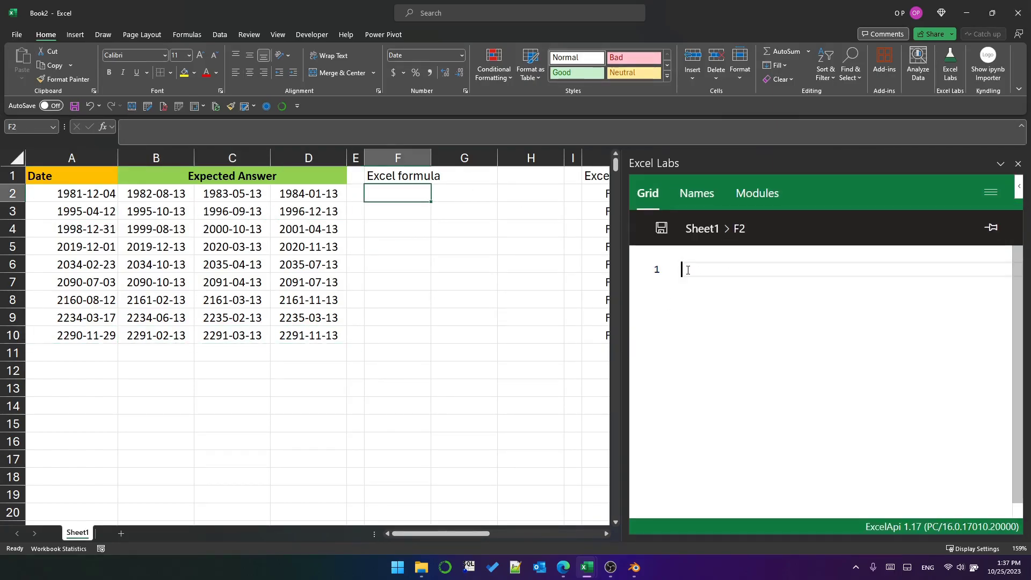
{"action": "type", "text": "LET("}
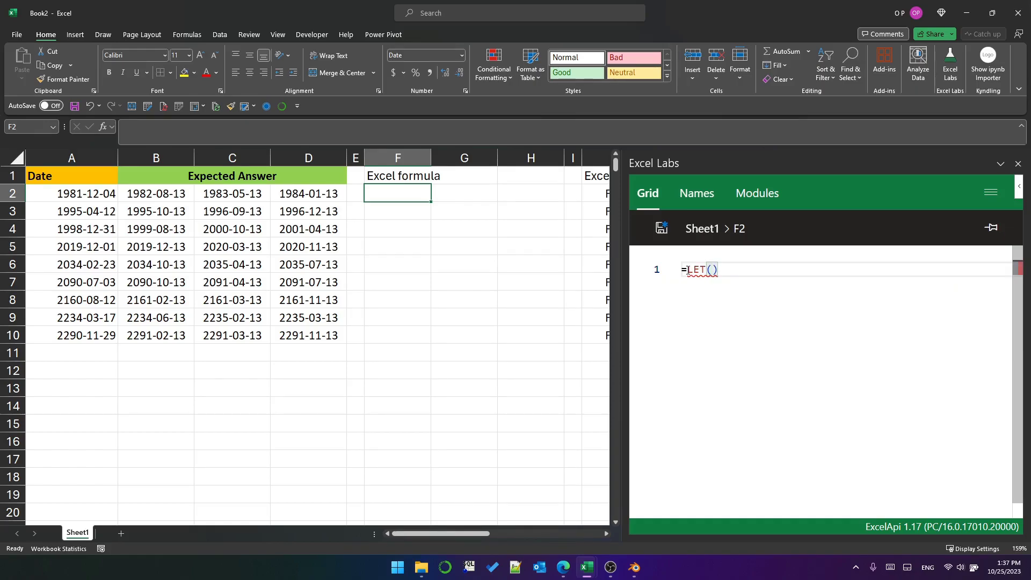
{"action": "key", "text": "Return"}
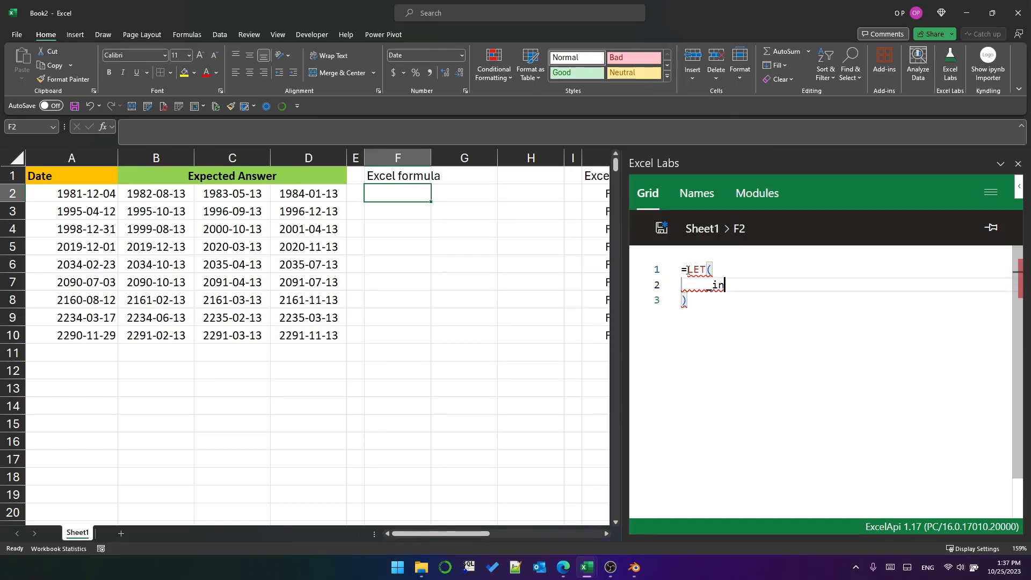
{"action": "type", "text": "_input, "}
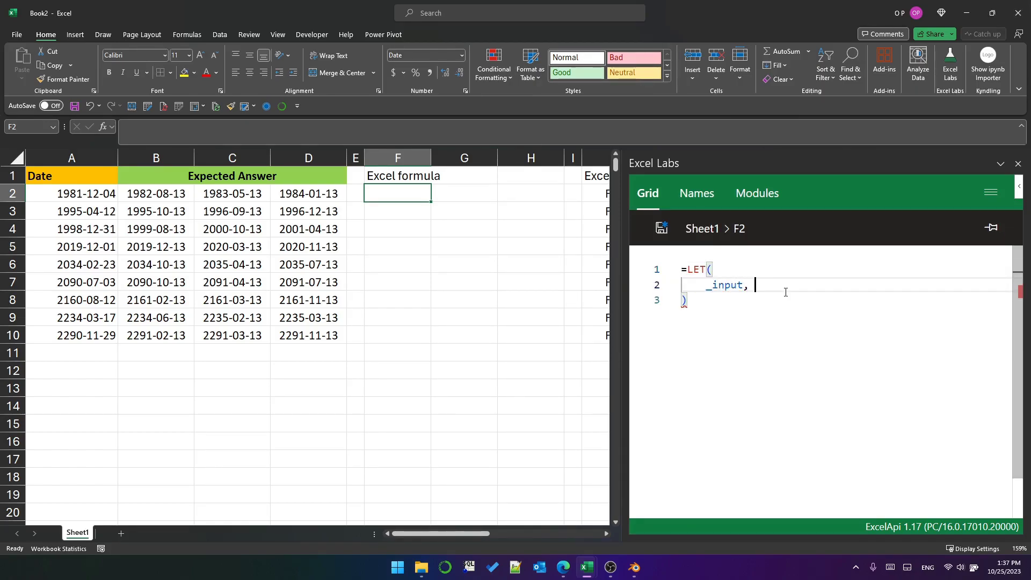
{"action": "type", "text": "A2:A10,"}
{"action": "key", "text": "Return"}
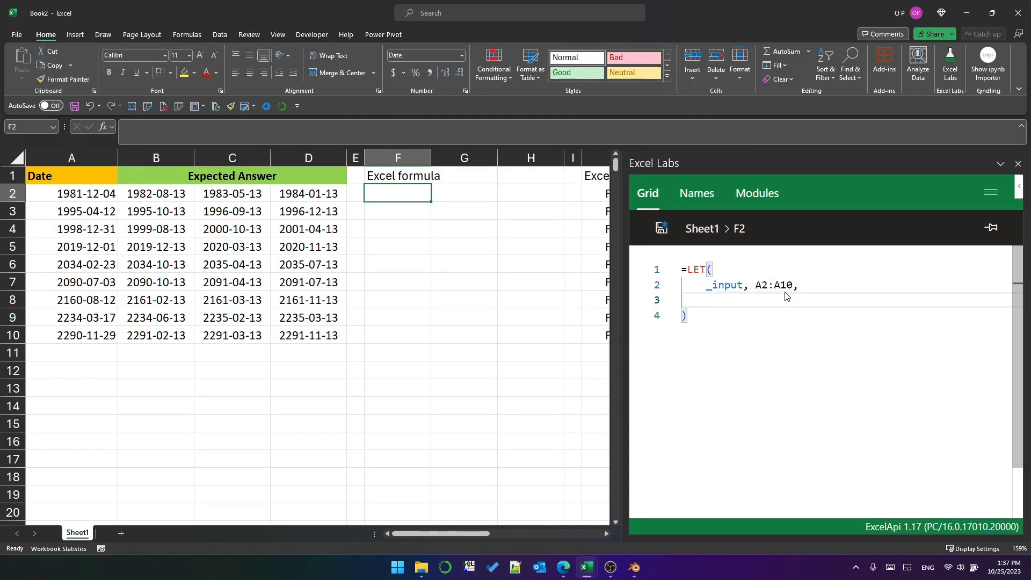
{"action": "type", "text": "_min, MIN(input"}
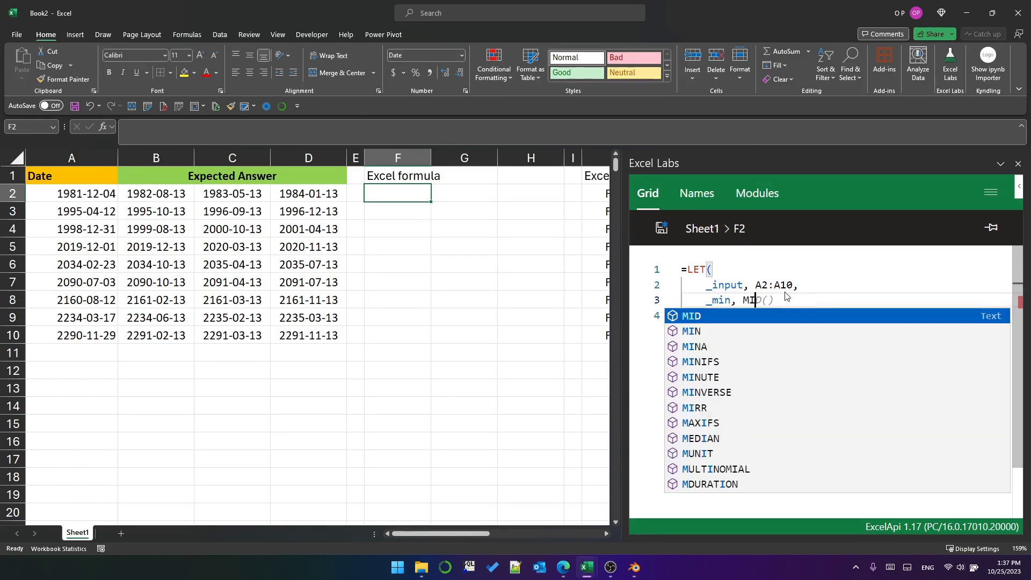
{"action": "key", "text": "Left"}
{"action": "key", "text": "Left"}
{"action": "key", "text": "Left"}
{"action": "key", "text": "Left"}
{"action": "key", "text": "Left"}
{"action": "key", "text": "Left"}
{"action": "type", "text": "_"}
{"action": "key", "text": "End"}
{"action": "key", "text": "Return"}
{"action": "key", "text": "BackSpace"}
{"action": "type", "text": ","}
{"action": "key", "text": "Return"}
Add _seq as SEQUENCE(MAX(_input)-_min+365*3+1,,_min), return it, and save.
{"action": "type", "text": "_seq, SEQUEN"}
{"action": "key", "text": "Tab"}
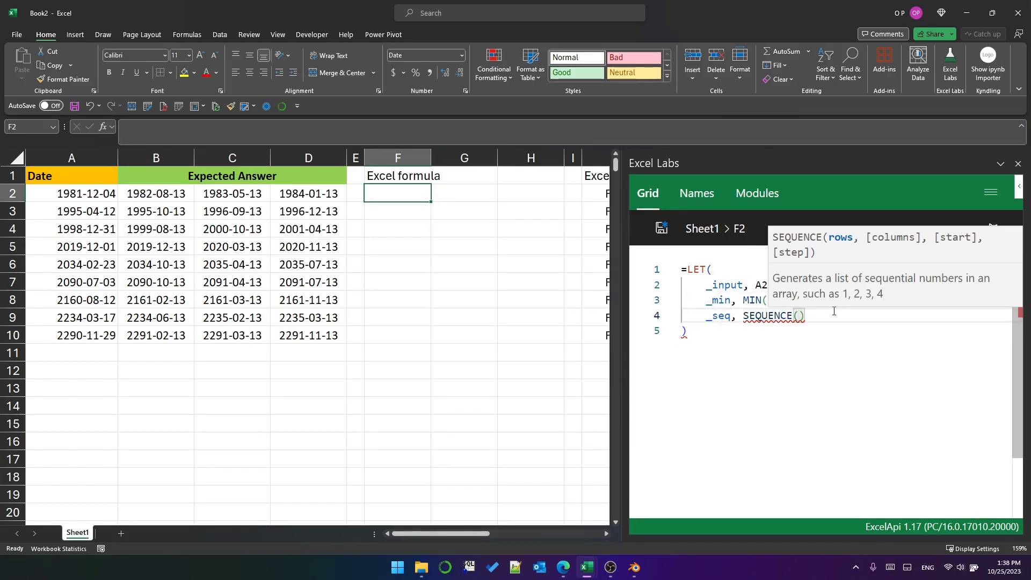
{"action": "type", "text": "MAX(_input)-_min+"}
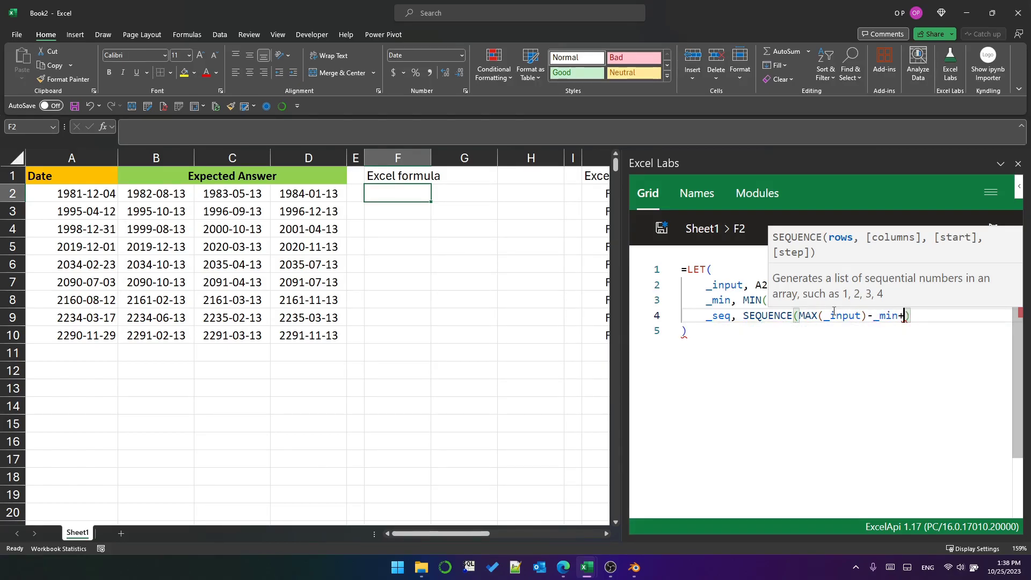
{"action": "type", "text": "365*3+1"}
{"action": "type", "text": ",,"}
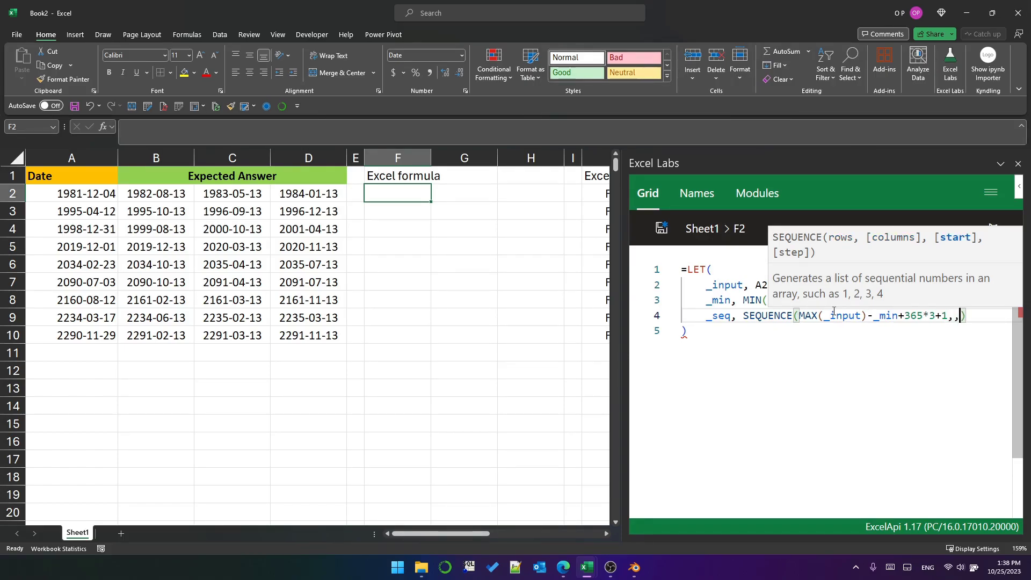
{"action": "type", "text": "_min)"}
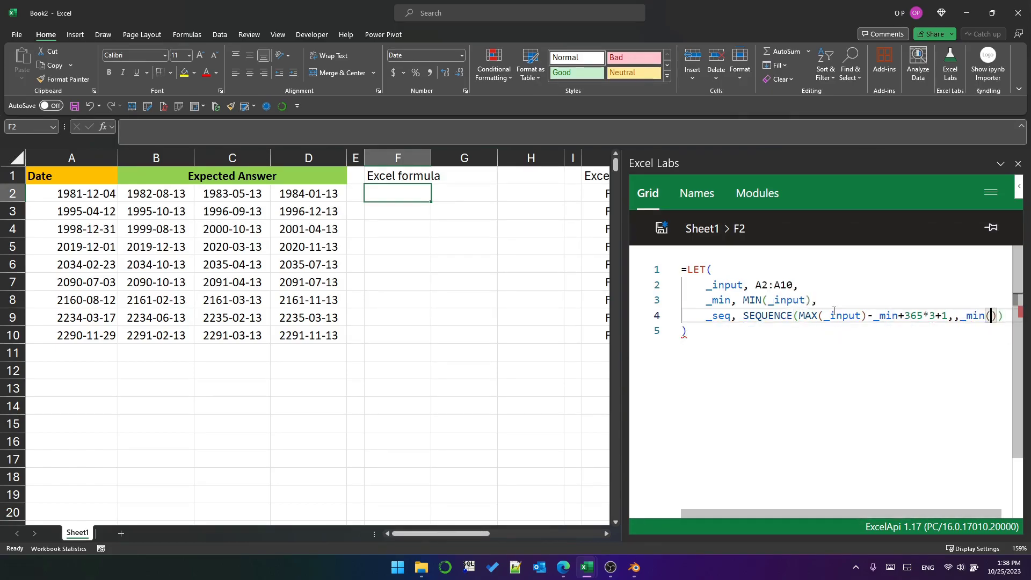
{"action": "type", "text": ","}
{"action": "key", "text": "Return"}
{"action": "type", "text": "_seq"}
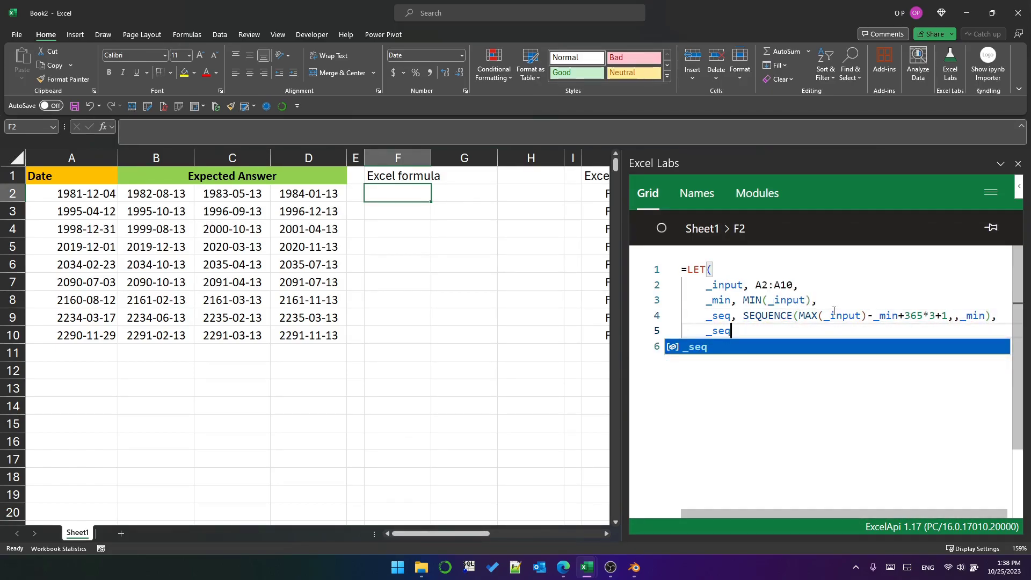
{"action": "key", "text": "ctrl+s"}
Check the first and last input dates and the extent of the spilled date sequence.
{"action": "left_click", "coordinate": [92, 194]}
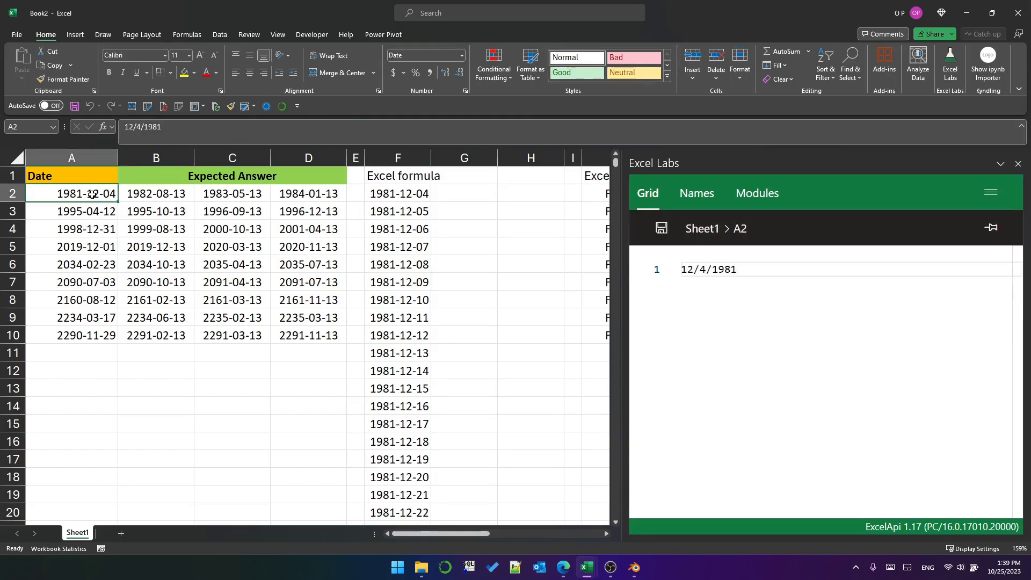
{"action": "left_click", "coordinate": [86, 334]}
{"action": "left_click", "coordinate": [402, 192]}
{"action": "key", "text": "ctrl+Down"}
{"action": "key", "text": "ctrl+Up"}
Add _filt as FILTER(_seq, TEXT(_seq,"ddd dd")="Fri 13"), return _filt, and save.
{"action": "key", "text": "BackSpace"}
{"action": "key", "text": "BackSpace"}
{"action": "key", "text": "BackSpace"}
{"action": "key", "text": "BackSpace"}
{"action": "type", "text": "_filt, FILTE"}
{"action": "type", "text": "R(_seq, TEXT("}
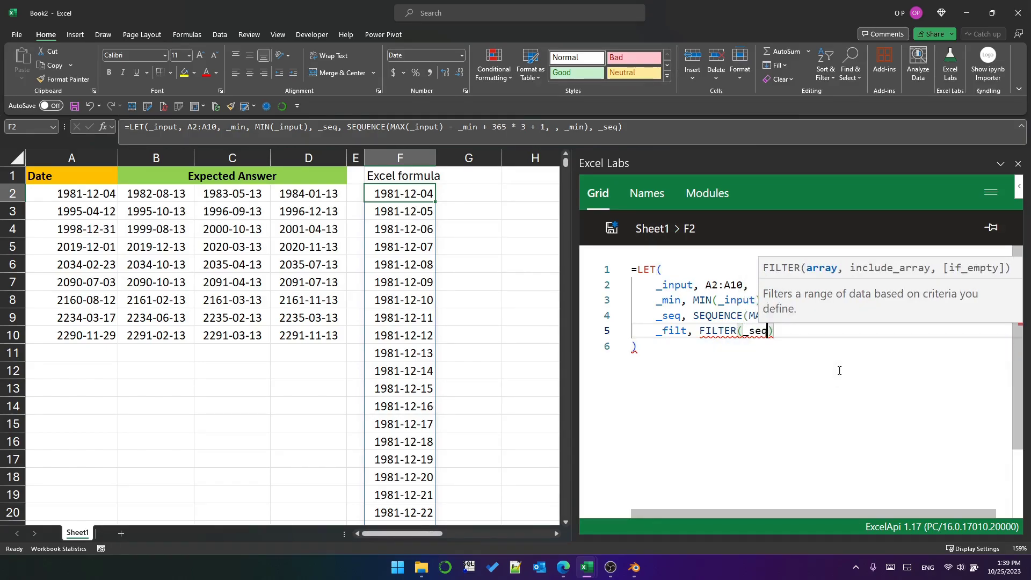
{"action": "type", "text": "_seq, \"ddd dd\""}
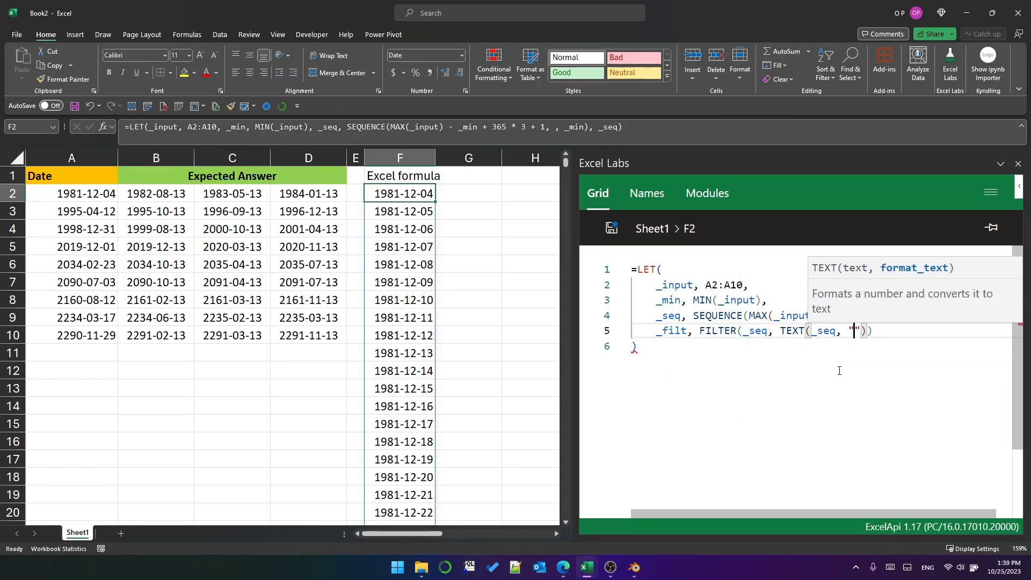
{"action": "type", "text": ") = \"Fri 13\"),"}
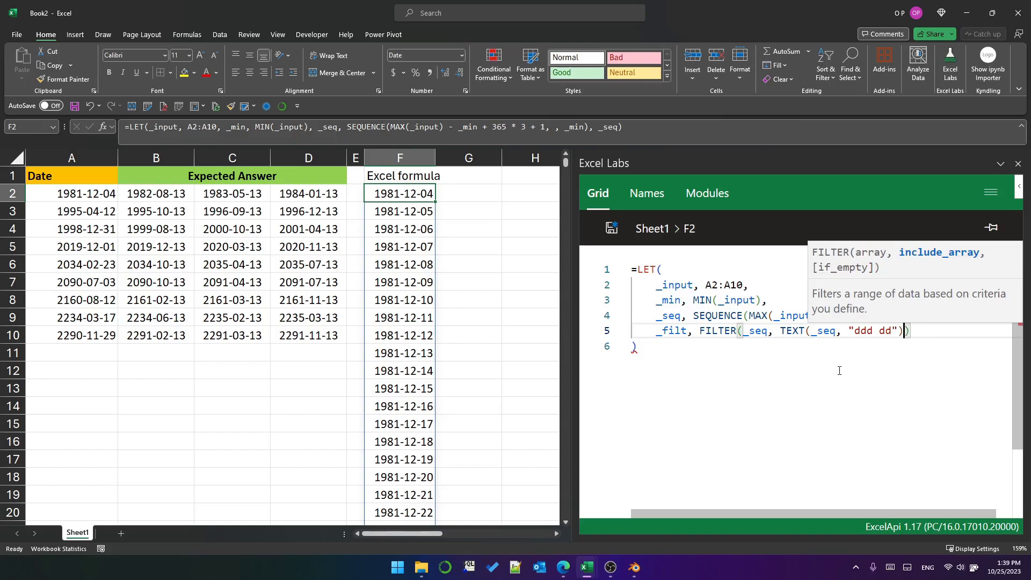
{"action": "key", "text": "Return"}
{"action": "type", "text": "_filt"}
{"action": "key", "text": "ctrl+s"}
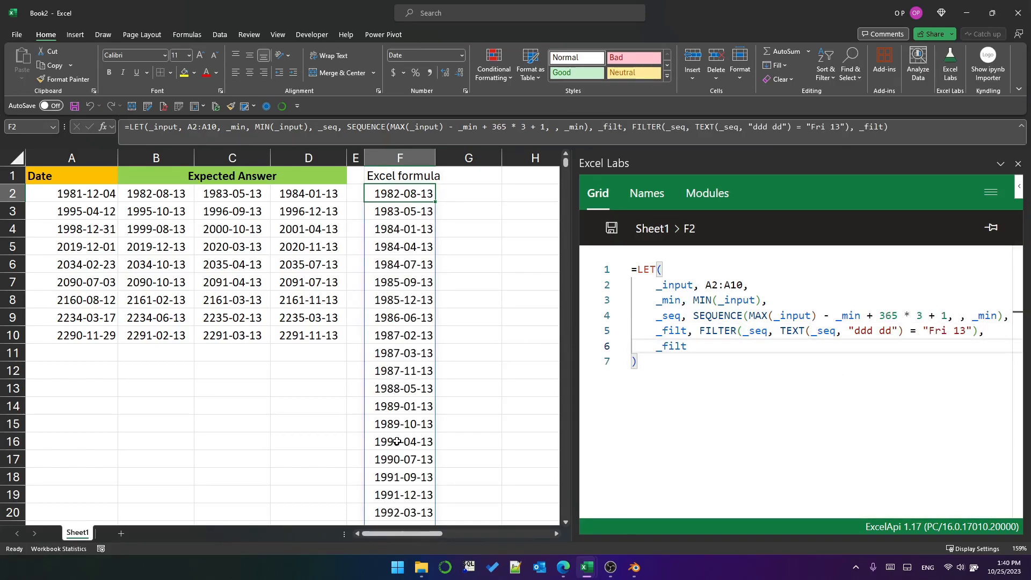
Replace the returned _filt with a _reduce variable: REDUCE starting from "" over _filt.
{"action": "double_click", "coordinate": [660, 347]}
{"action": "type", "text": "r"}
{"action": "key", "text": "BackSpace"}
{"action": "type", "text": "_reduce, RED"}
{"action": "key", "text": "Tab"}
{"action": "type", "text": "\"\""}
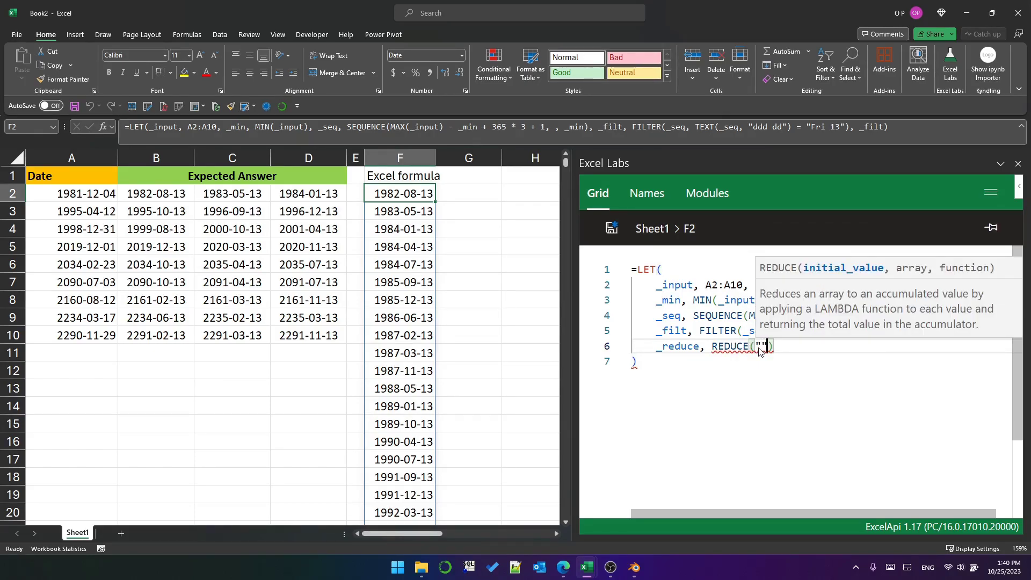
{"action": "type", "text": ", "}
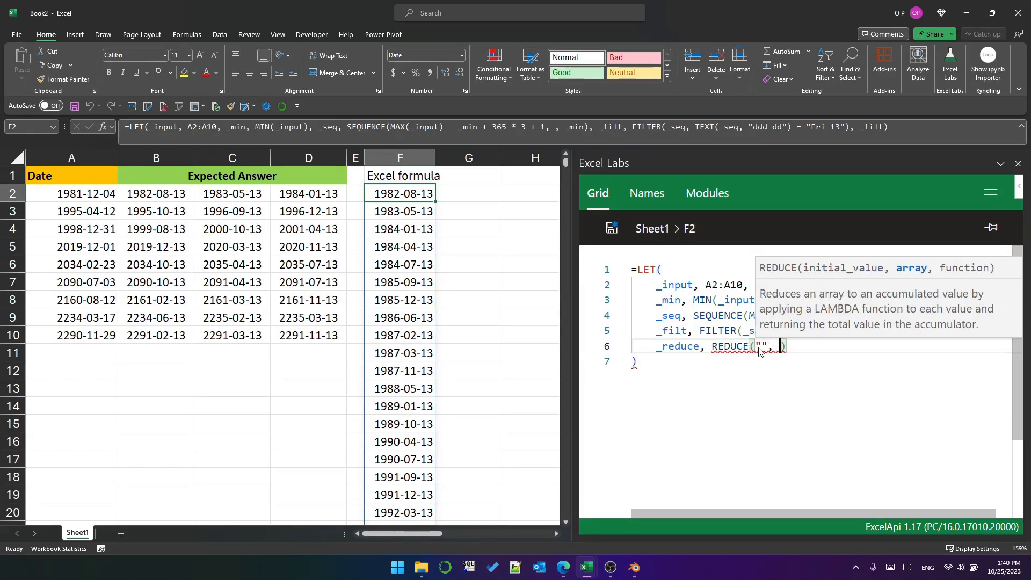
{"action": "type", "text": "_fi"}
{"action": "key", "text": "Tab"}
{"action": "type", "text": ","}
{"action": "key", "text": "Return"}
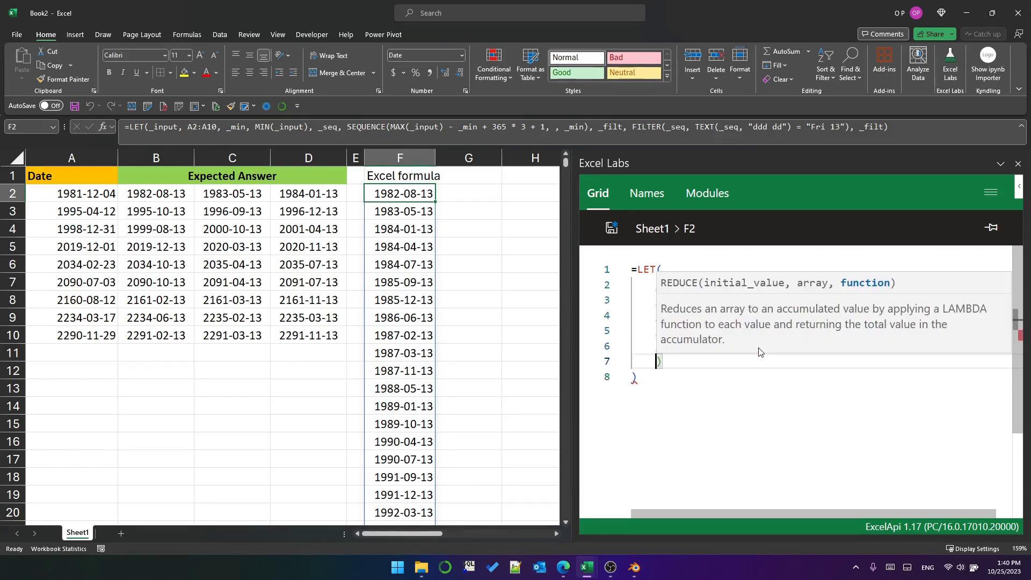
{"action": "key", "text": "Escape"}
Add LAMBDA(a, d) that joins the first 3 Friday-13ths on or after d with "|" via TEXTJOIN and TAKE(FILTER(_filt, _filt>=d), 3).
{"action": "key", "text": "Tab"}
{"action": "key", "text": "Tab"}
{"action": "type", "text": "LAM"}
{"action": "key", "text": "Tab"}
{"action": "type", "text": "a"}
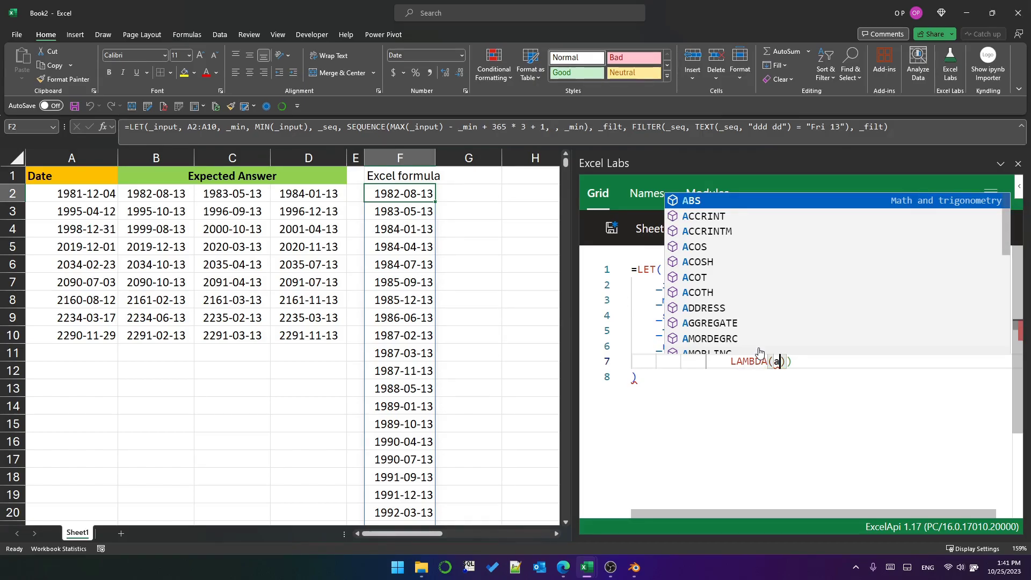
{"action": "type", "text": ", d, "}
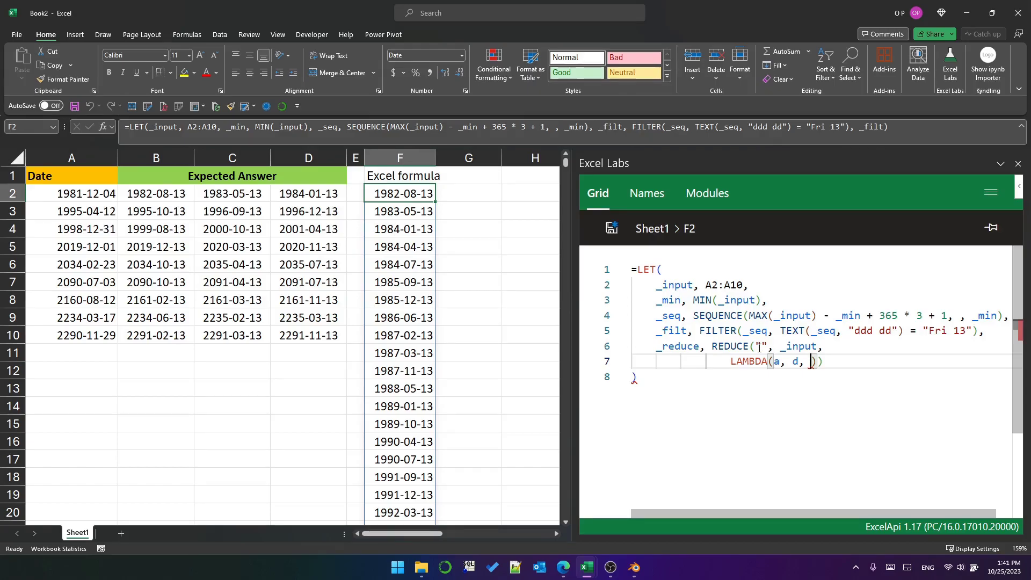
{"action": "type", "text": "FILTER(_filt"}
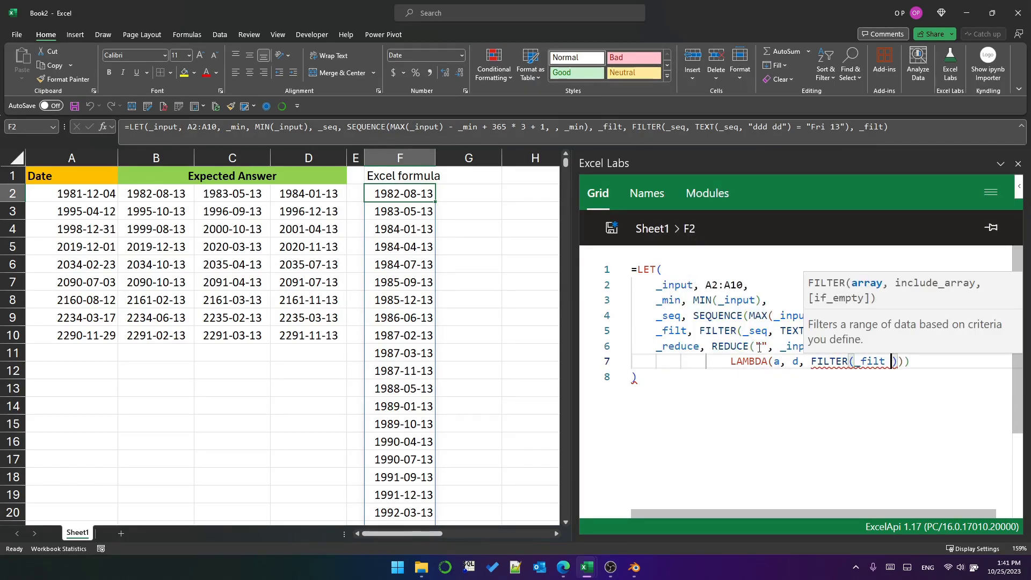
{"action": "key", "text": "BackSpace"}
{"action": "type", "text": ", _filt>=d"}
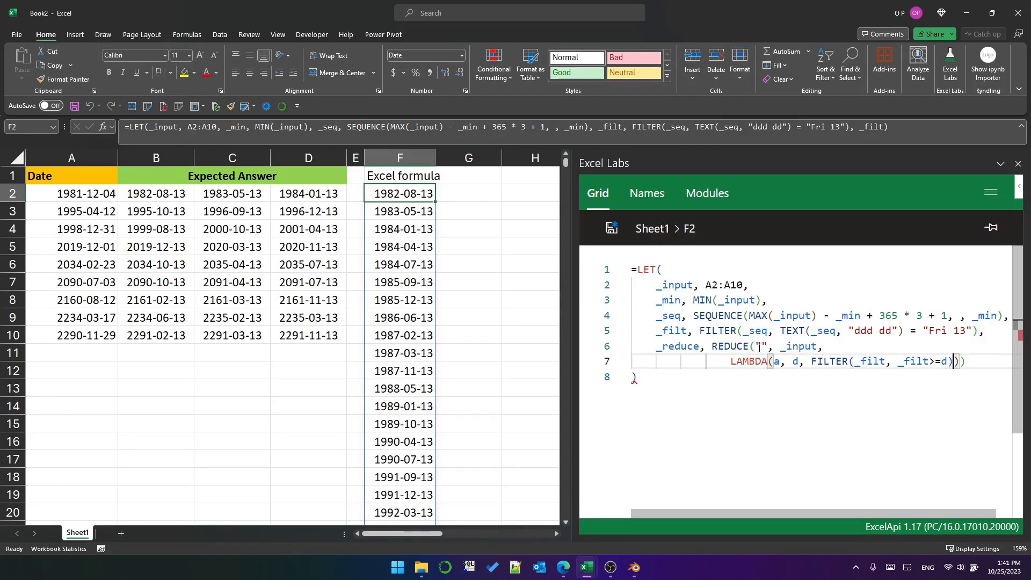
{"action": "key", "text": "Left"}
{"action": "key", "text": "Left"}
{"action": "key", "text": "Left"}
{"action": "key", "text": "Left"}
{"action": "key", "text": "Left"}
{"action": "key", "text": "Left"}
{"action": "key", "text": "Left"}
{"action": "key", "text": "Left"}
{"action": "key", "text": "Left"}
{"action": "key", "text": "Left"}
{"action": "key", "text": "Left"}
{"action": "key", "text": "Left"}
{"action": "key", "text": "Left"}
{"action": "key", "text": "Left"}
{"action": "key", "text": "Left"}
{"action": "key", "text": "Left"}
{"action": "key", "text": "Left"}
{"action": "key", "text": "Left"}
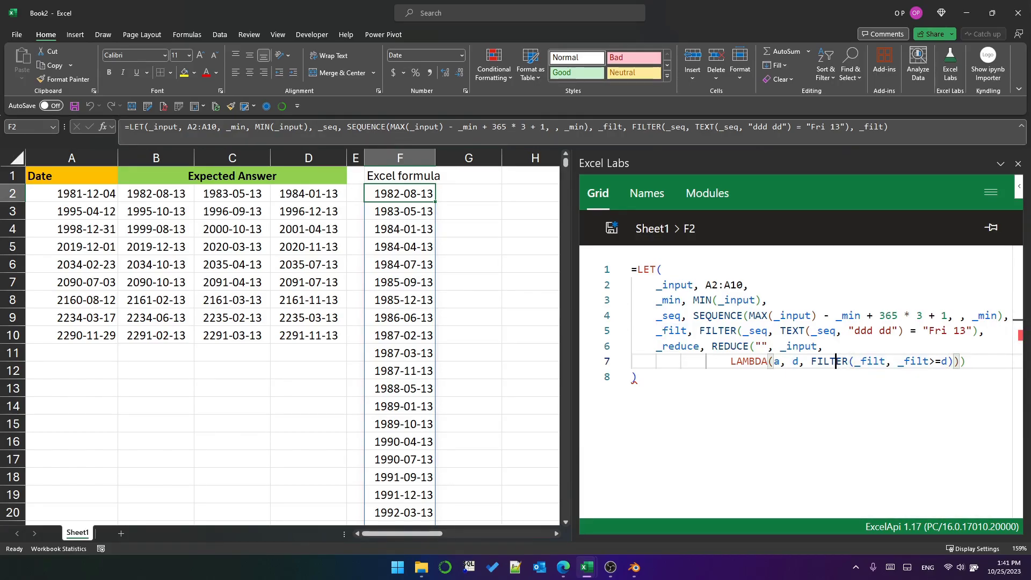
{"action": "key", "text": "Left"}
{"action": "key", "text": "Left"}
{"action": "key", "text": "Left"}
{"action": "key", "text": "Left"}
{"action": "type", "text": "TAKE("}
{"action": "key", "text": "End"}
{"action": "key", "text": "Left"}
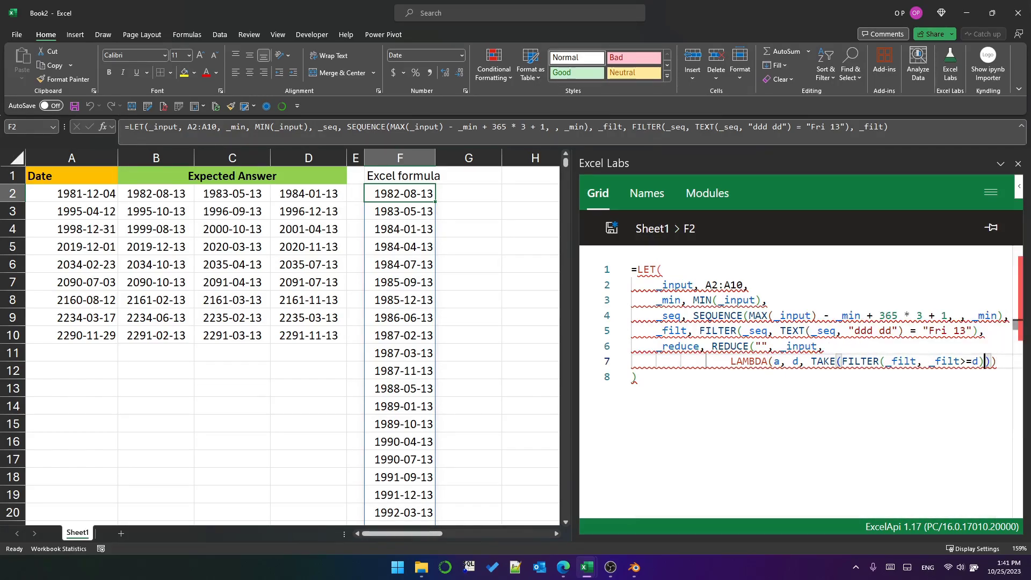
{"action": "type", "text": ",3"}
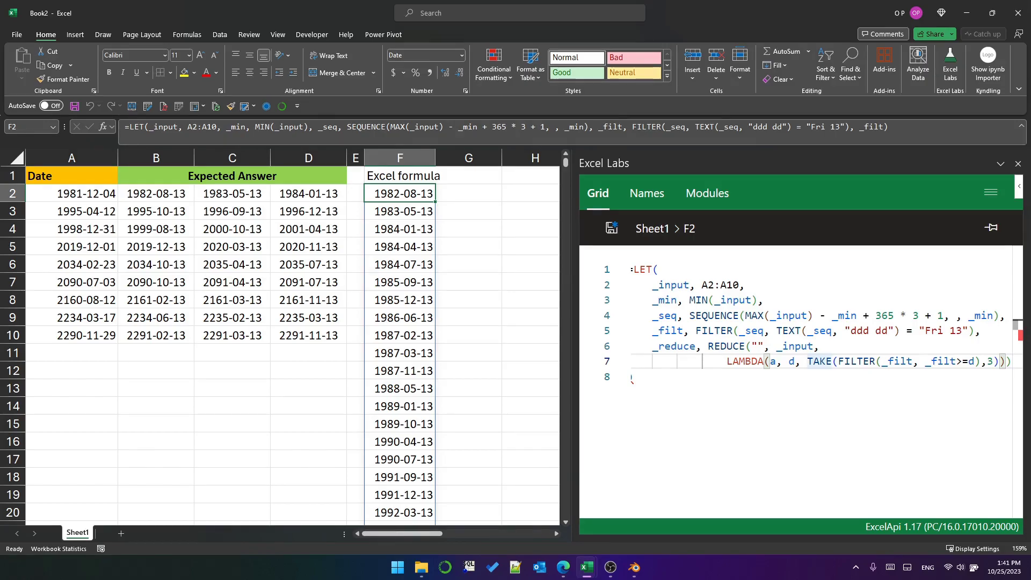
{"action": "type", "text": "TEXTJOIN(\"|\","}
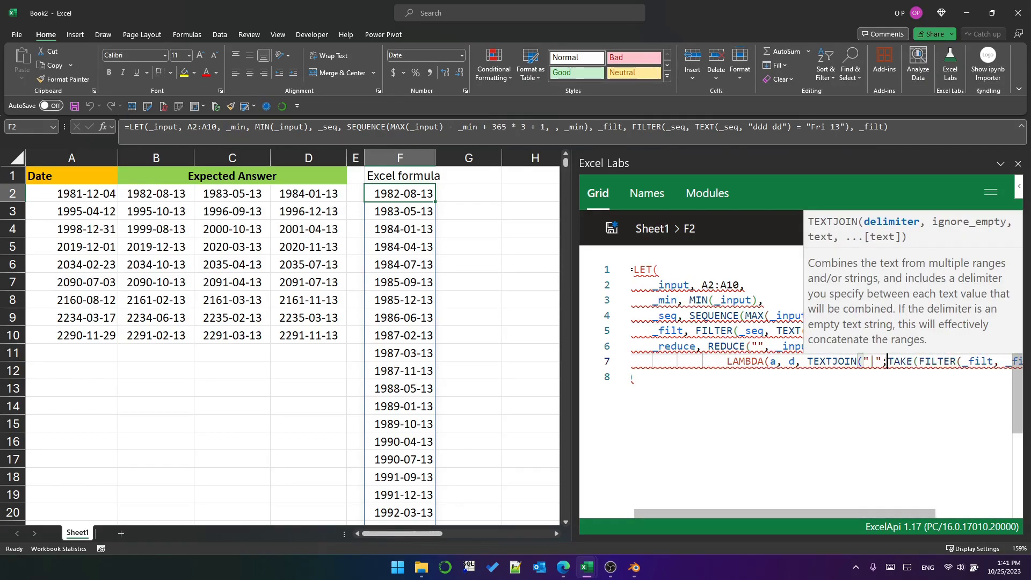
{"action": "type", "text": ","}
{"action": "key", "text": "End"}
{"action": "type", "text": ")"}
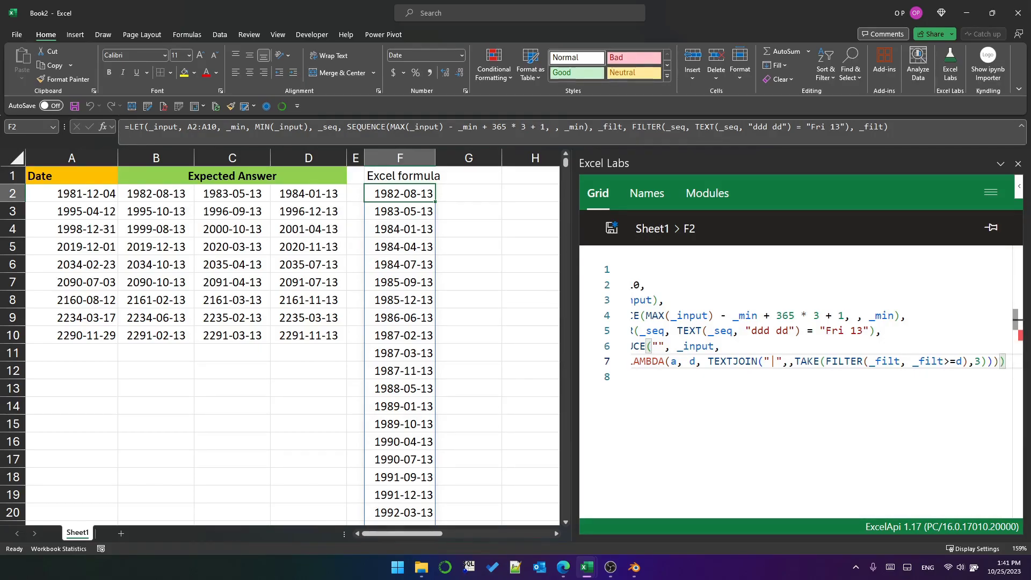
Prefix the TEXTJOIN with a&";"& so each date's results append to the accumulator.
{"action": "key", "text": "Home"}
{"action": "key", "text": "ctrl+Right"}
{"action": "key", "text": "ctrl+Right"}
{"action": "key", "text": "ctrl+Right"}
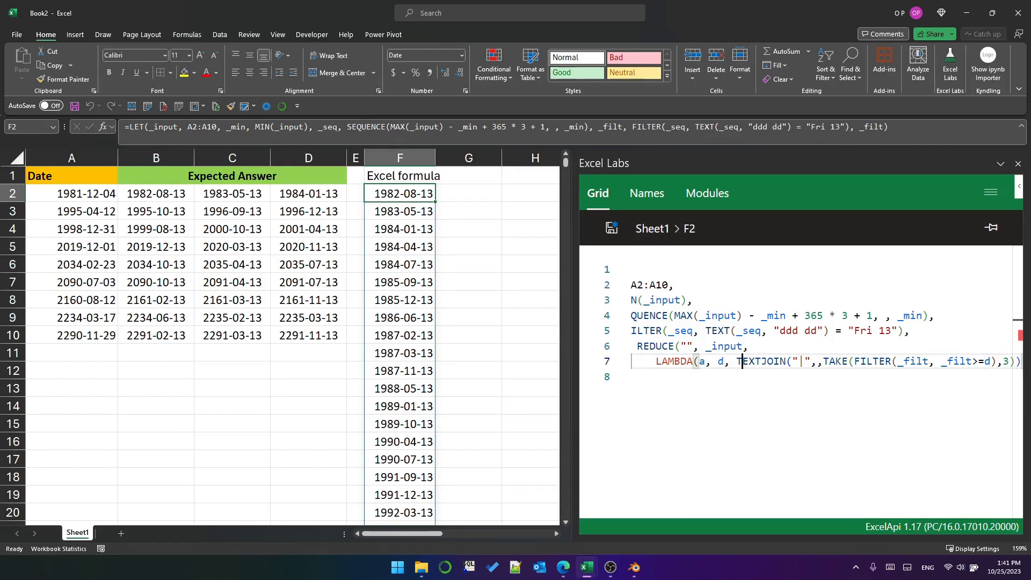
{"action": "key", "text": "Left"}
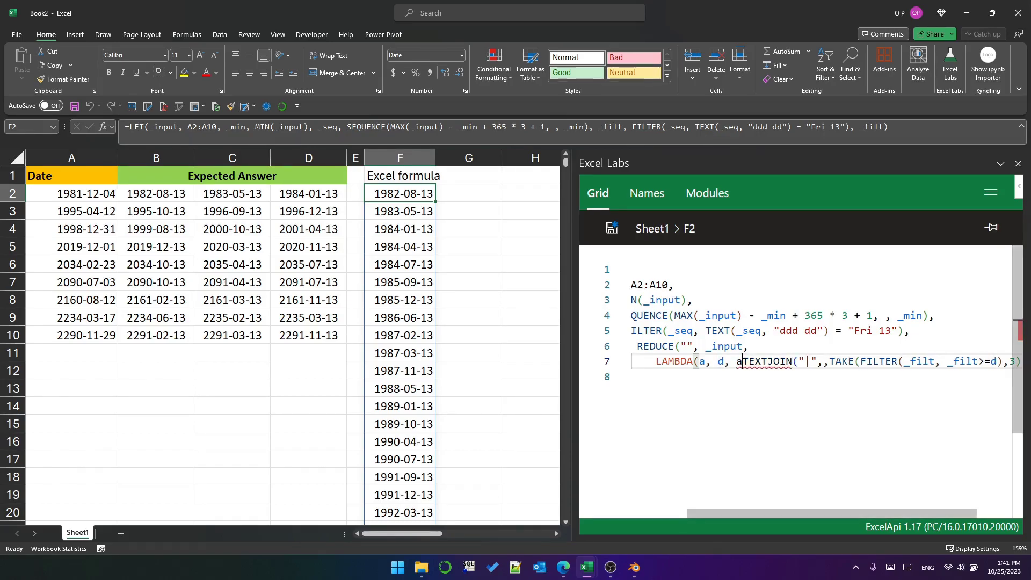
{"action": "type", "text": "a&"}
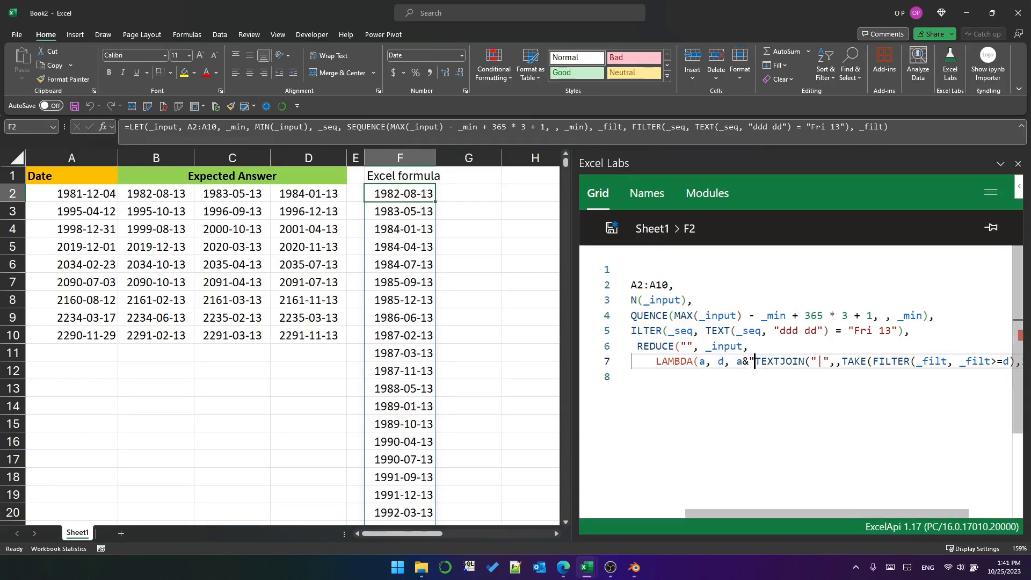
{"action": "type", "text": "\";"}
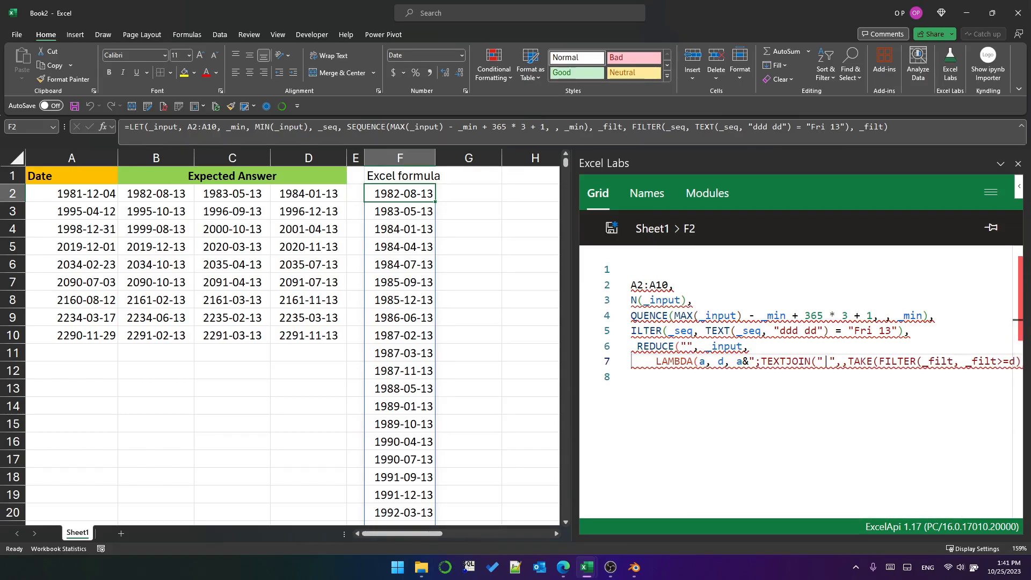
{"action": "type", "text": "\"&"}
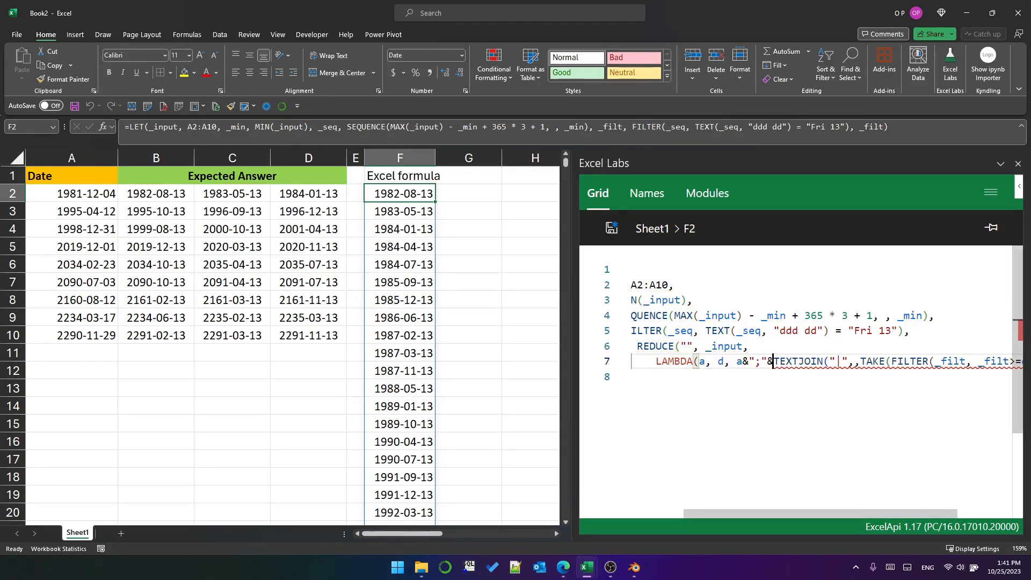
{"action": "key", "text": "End"}
{"action": "key", "text": "Home"}
{"action": "key", "text": "End"}
{"action": "key", "text": "Home"}
{"action": "key", "text": "End"}
{"action": "key", "text": "Return"}
Return _reduce to view the joined text, then return TEXTSPLIT(_reduce, "|", ";") instead.
{"action": "type", "text": "_reduce"}
{"action": "key", "text": "ctrl+s"}
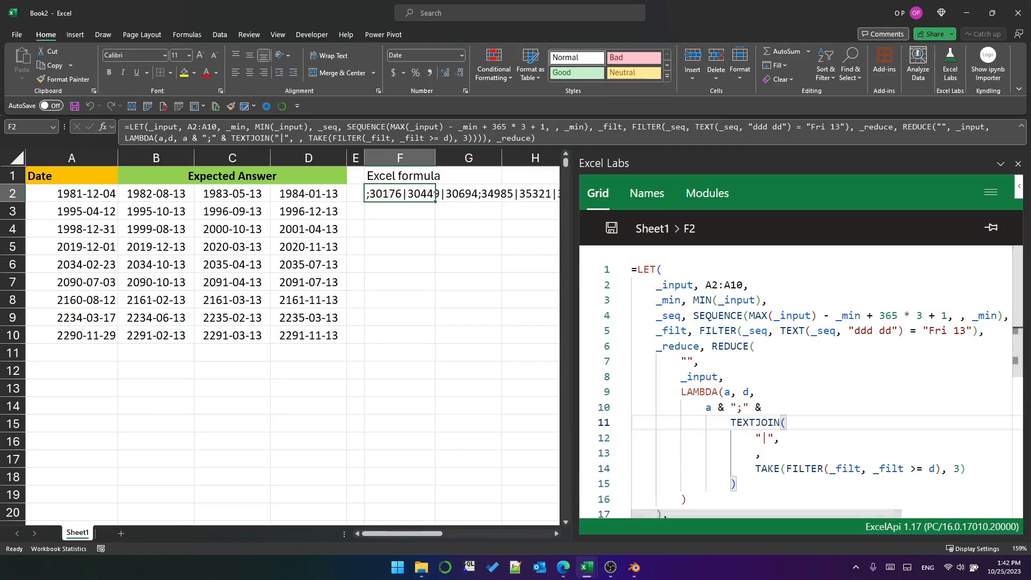
{"action": "scroll", "coordinate": [849, 441], "scroll_direction": "down", "scroll_amount": 3}
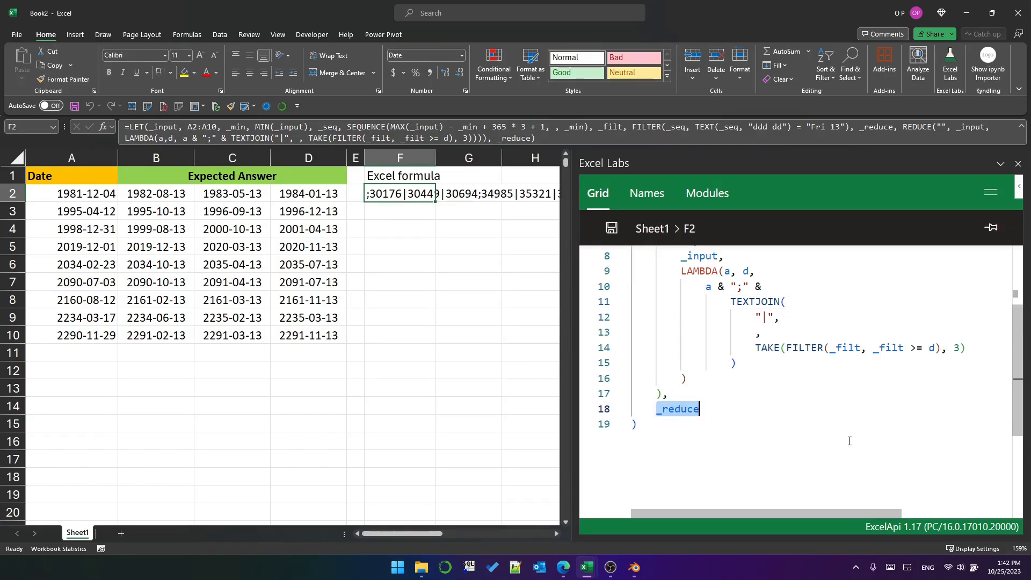
{"action": "type", "text": "TEXTSPLIT(_redu"}
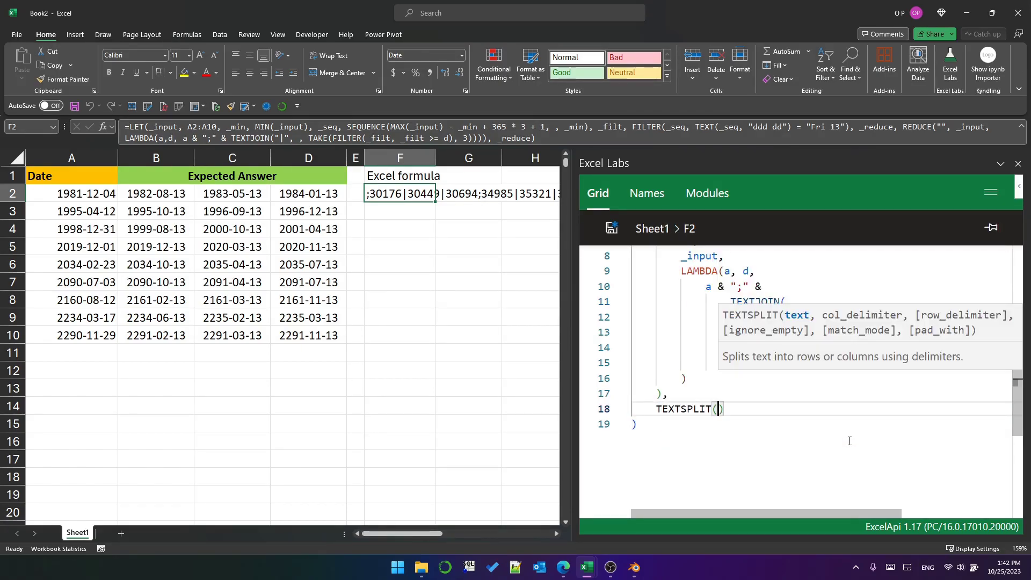
{"action": "type", "text": "ce"}
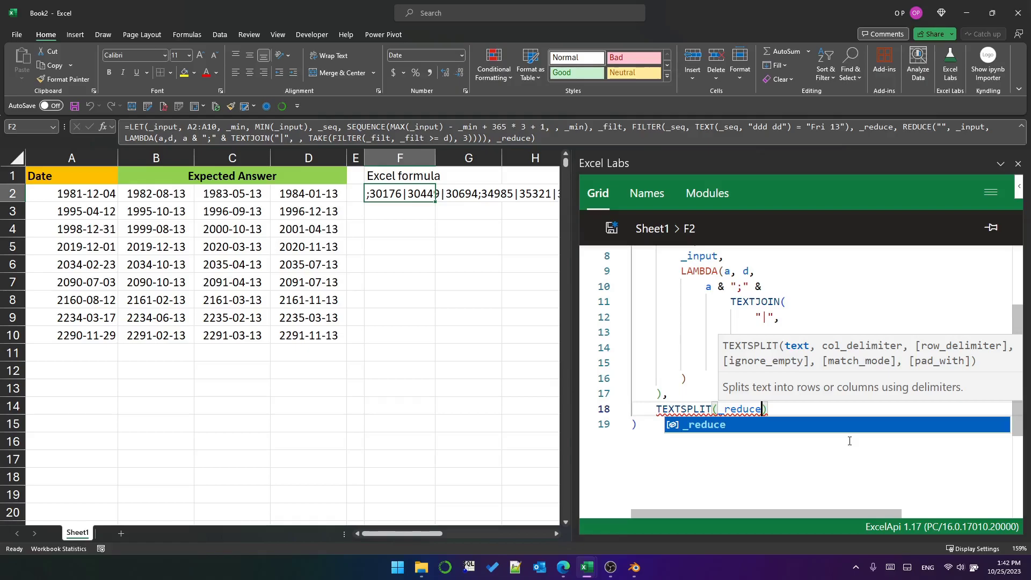
{"action": "type", "text": ", \"|"}
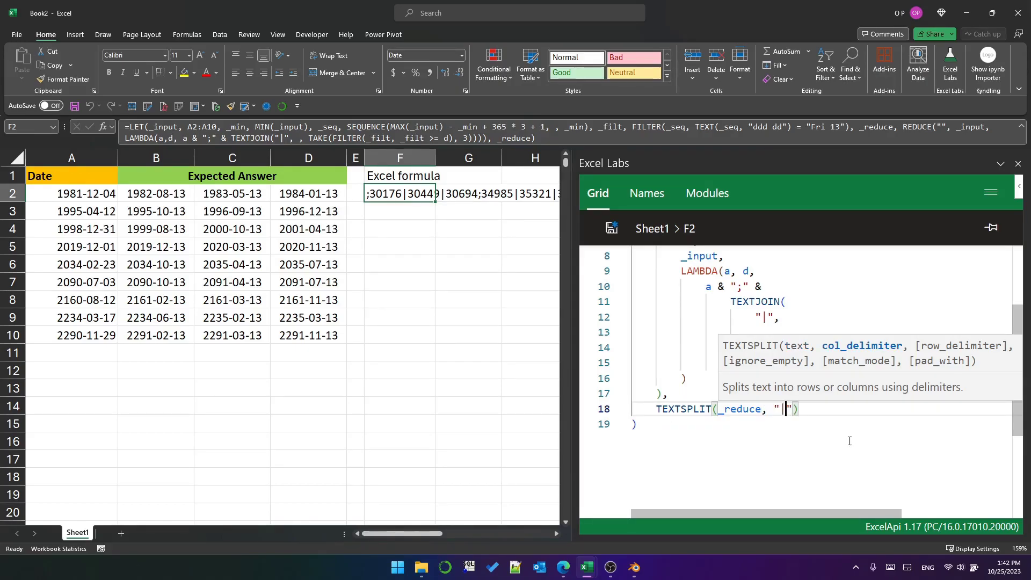
{"action": "type", "text": "\", \";"}
{"action": "key", "text": "ctrl+Return"}
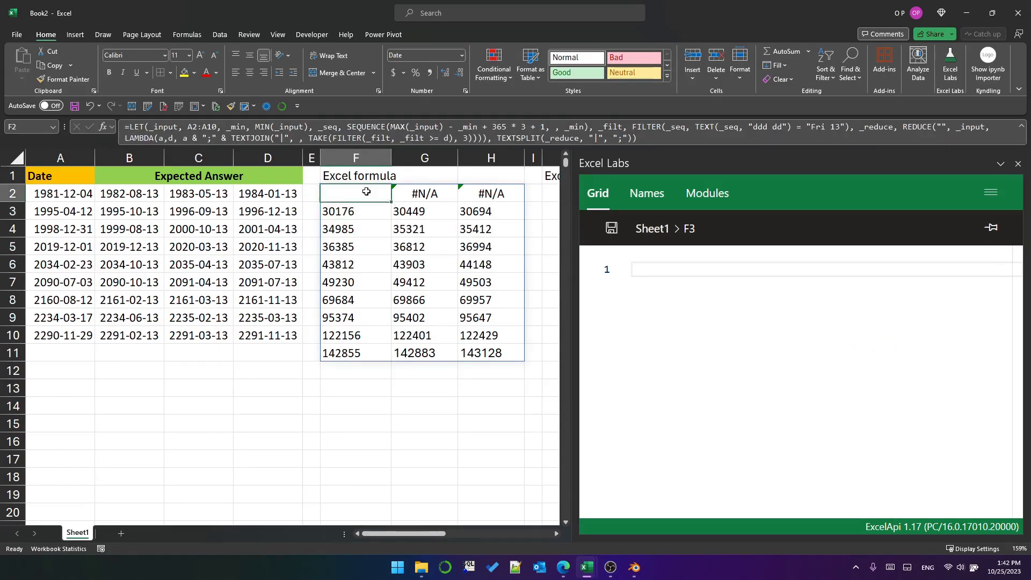
Select the #N/A row F2:H2 and start wrapping line 18's TEXTSPLIT in DROP(.
{"action": "left_click_drag", "start_coordinate": [375, 192], "coordinate": [492, 194]}
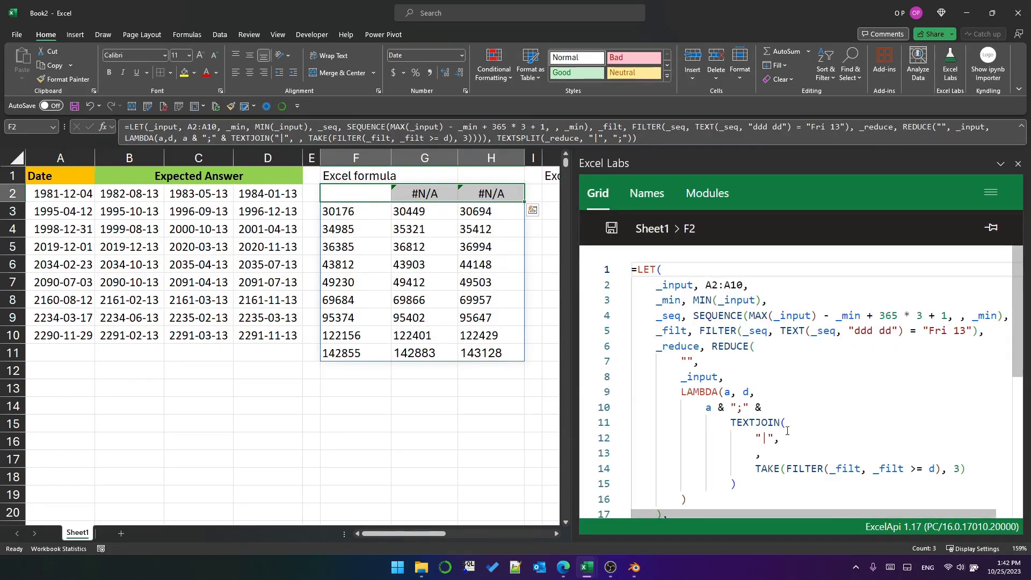
{"action": "left_click_drag", "start_coordinate": [681, 361], "coordinate": [693, 361]}
{"action": "scroll", "coordinate": [687, 375], "scroll_direction": "down", "scroll_amount": 3}
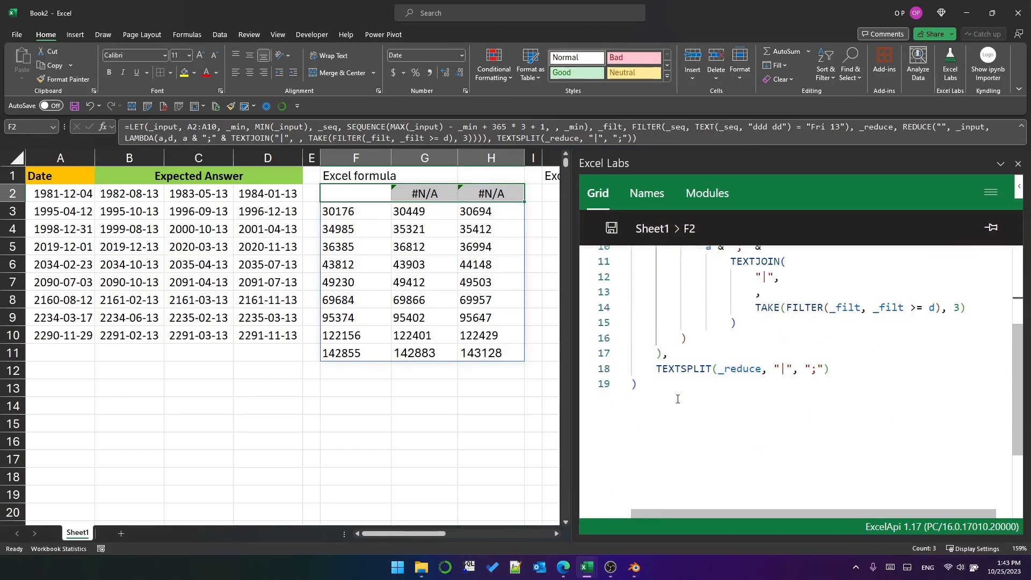
{"action": "left_click", "coordinate": [656, 373]}
Wrap TEXTSPLIT in DROP(..., 1) to remove the #N/A row and save.
{"action": "type", "text": "DROP("}
{"action": "key", "text": "End"}
{"action": "type", "text": ",1)"}
{"action": "key", "text": "ctrl+s"}
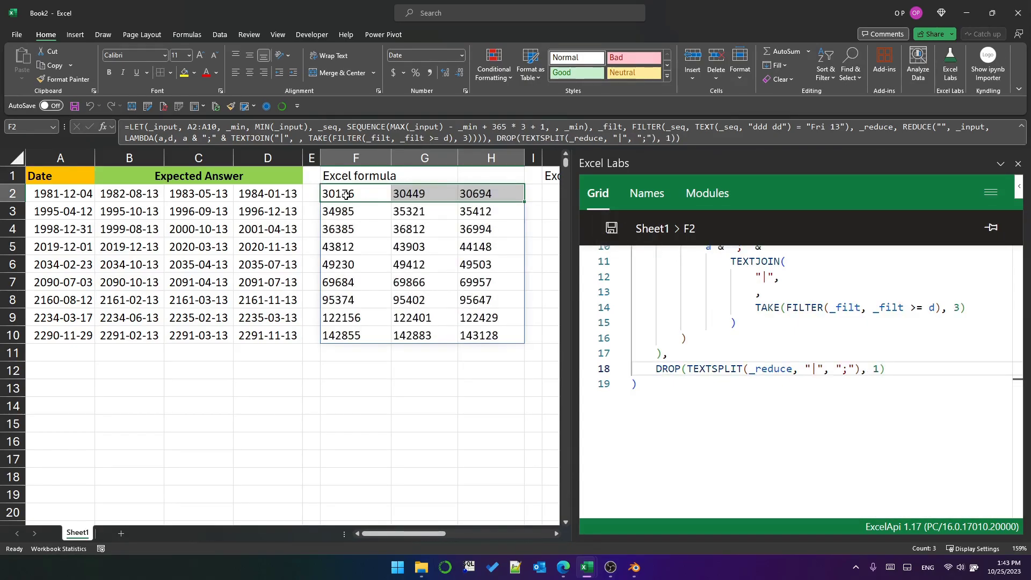
Add -- before TEXTSPLIT so the results become real dates, and save.
{"action": "left_click", "coordinate": [365, 198]}
{"action": "left_click", "coordinate": [430, 193]}
{"action": "left_click", "coordinate": [472, 192]}
{"action": "left_click", "coordinate": [357, 197]}
{"action": "scroll", "coordinate": [782, 348], "scroll_direction": "down", "scroll_amount": 3}
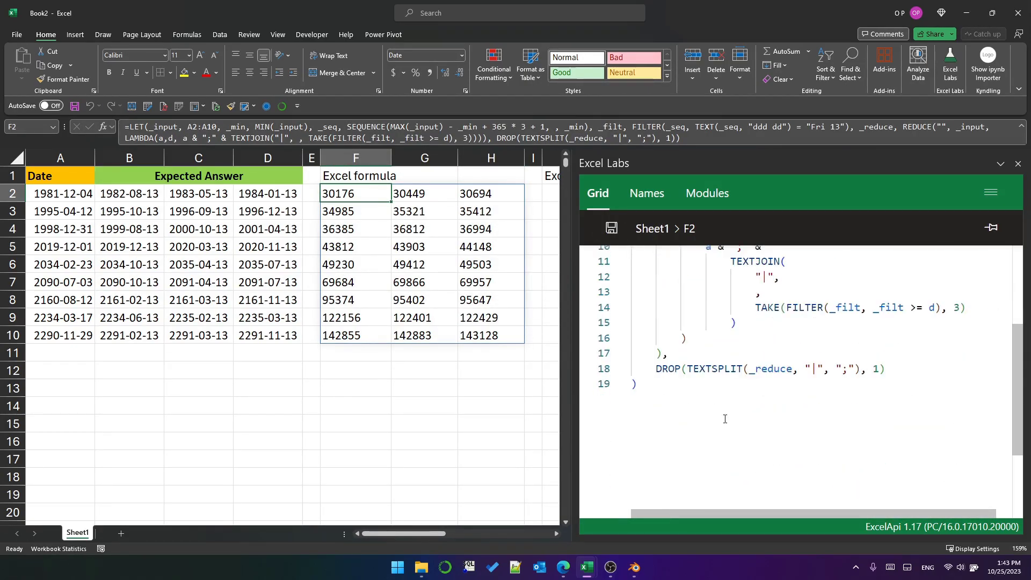
{"action": "left_click", "coordinate": [688, 368]}
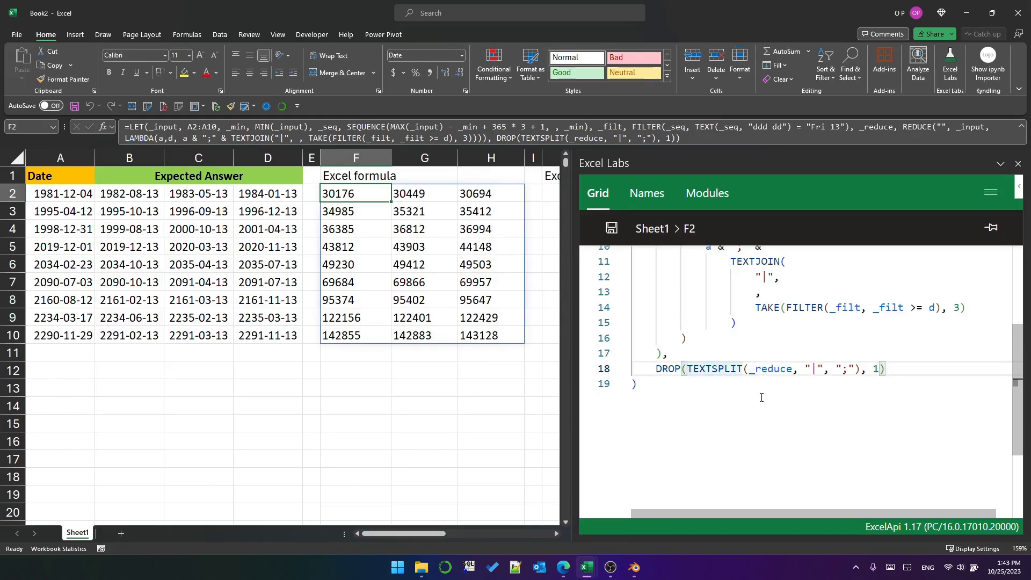
{"action": "type", "text": "--"}
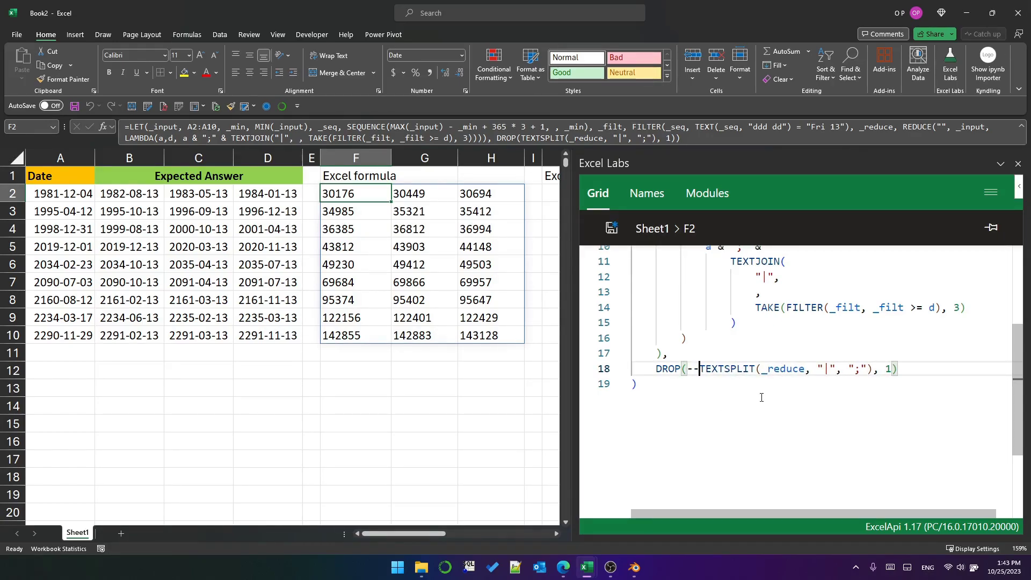
{"action": "left_click", "coordinate": [612, 229]}
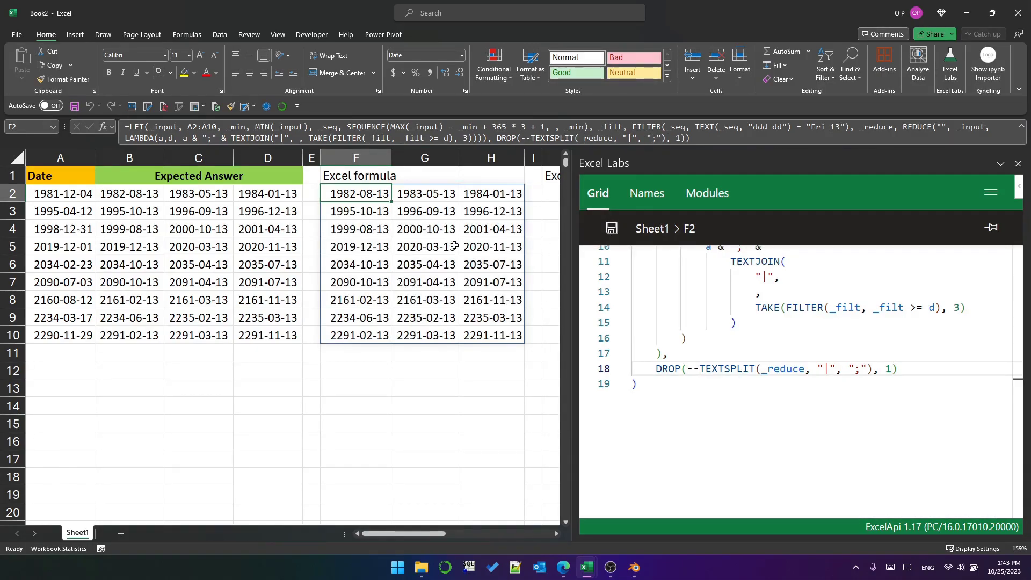
Close Excel Labs, confirm the J2 comparison =B2:D10=F2:H10, and select columns F:M for hiding.
{"action": "left_click", "coordinate": [1017, 165]}
{"action": "left_click", "coordinate": [580, 193]}
{"action": "left_click", "coordinate": [239, 128]}
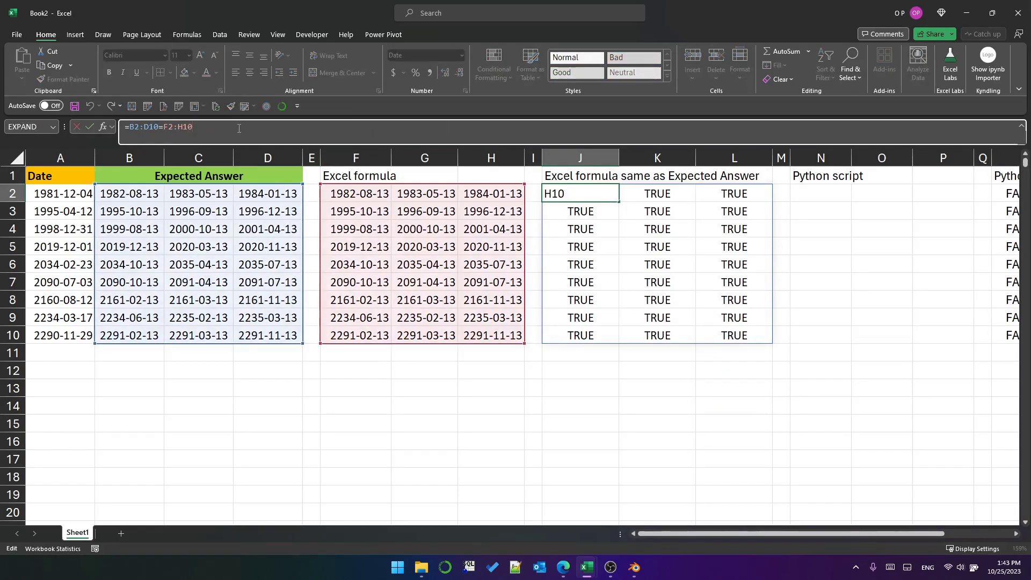
{"action": "left_click", "coordinate": [89, 126]}
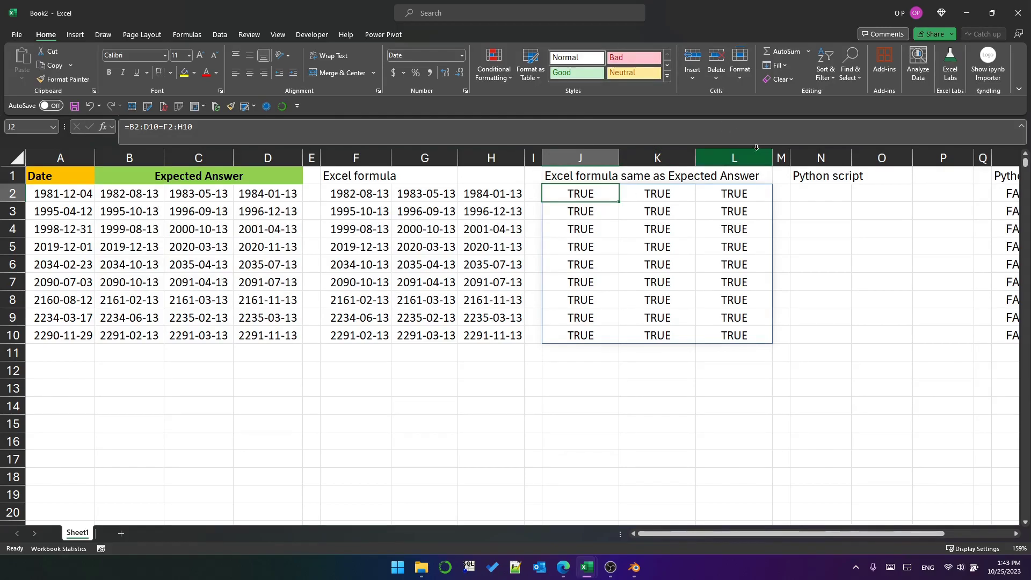
{"action": "left_click_drag", "start_coordinate": [781, 158], "coordinate": [357, 157]}
{"action": "right_click", "coordinate": [382, 238]}
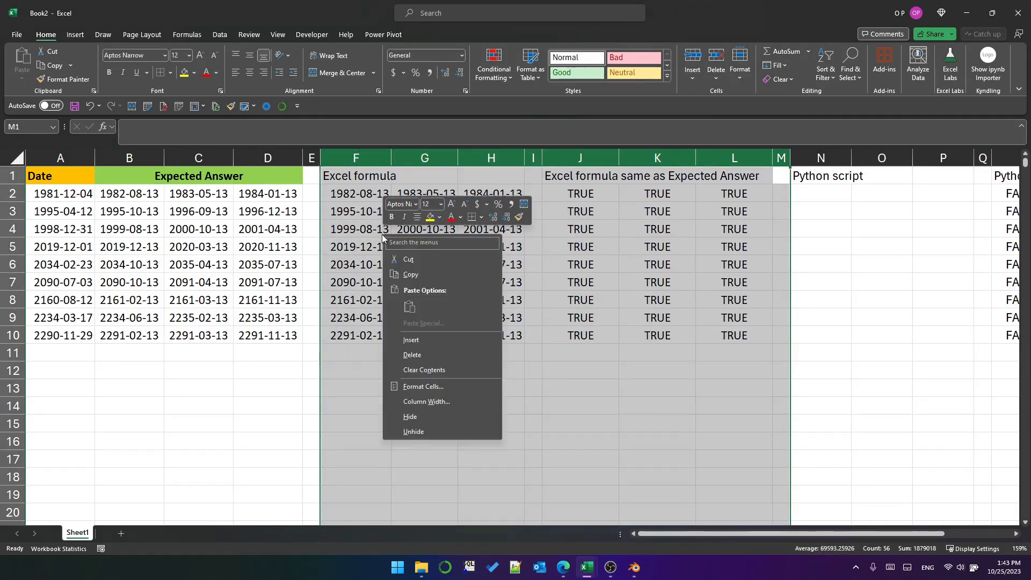
Hide columns F–M and start an N2 Python cell importing timedelta and defining freaky_friday(a_date).
{"action": "left_click", "coordinate": [425, 416]}
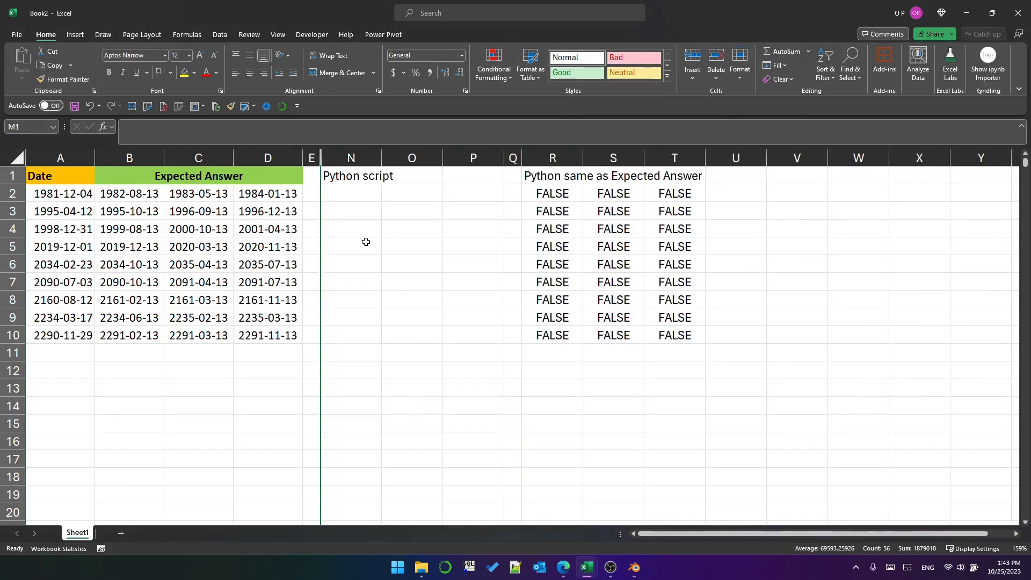
{"action": "left_click", "coordinate": [355, 193]}
{"action": "type", "text": "from datetime"}
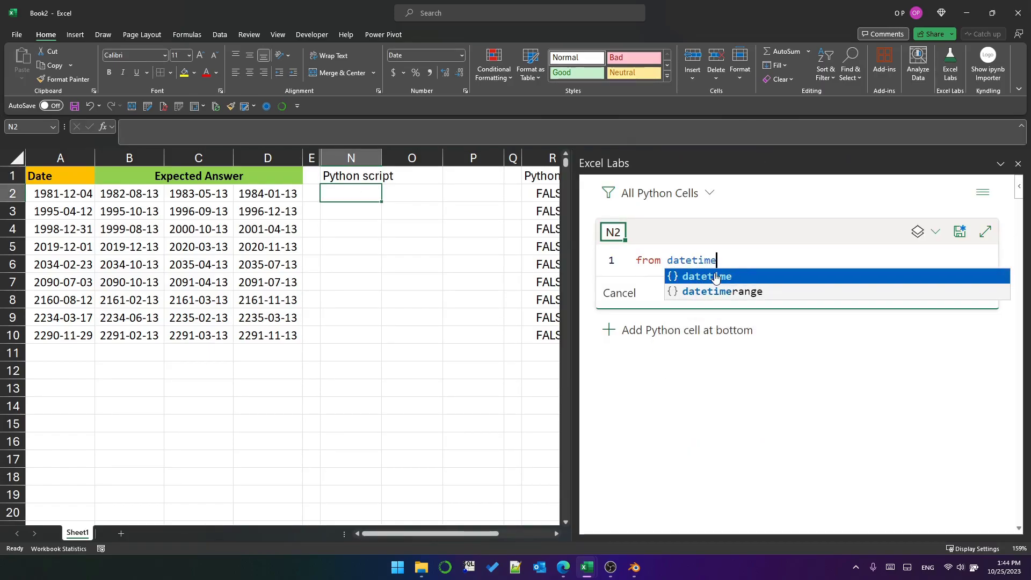
{"action": "type", "text": " import time"}
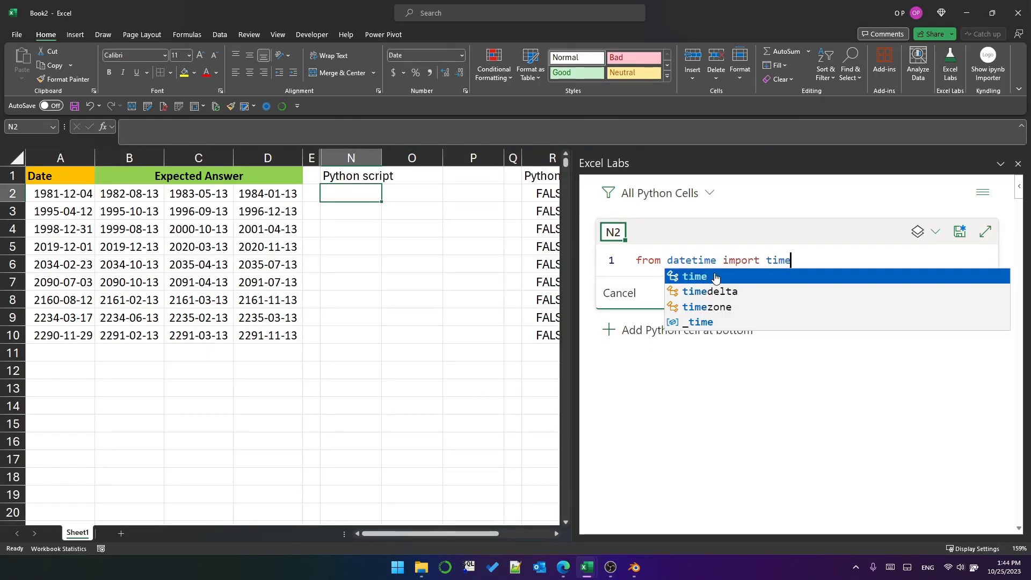
{"action": "type", "text": "delta"}
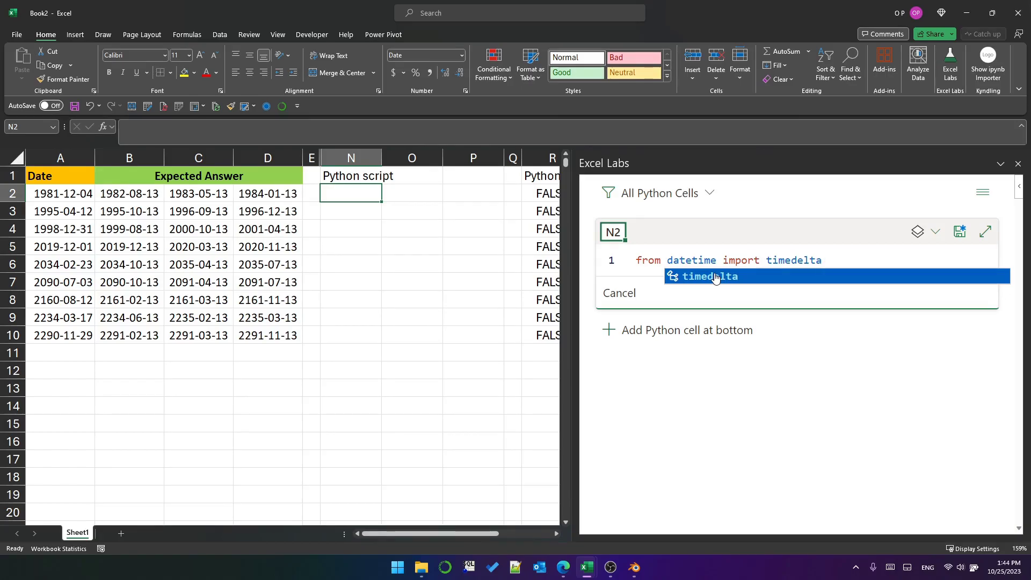
{"action": "key", "text": "Return"}
{"action": "key", "text": "Return"}
{"action": "key", "text": "Return"}
{"action": "type", "text": "def frea"}
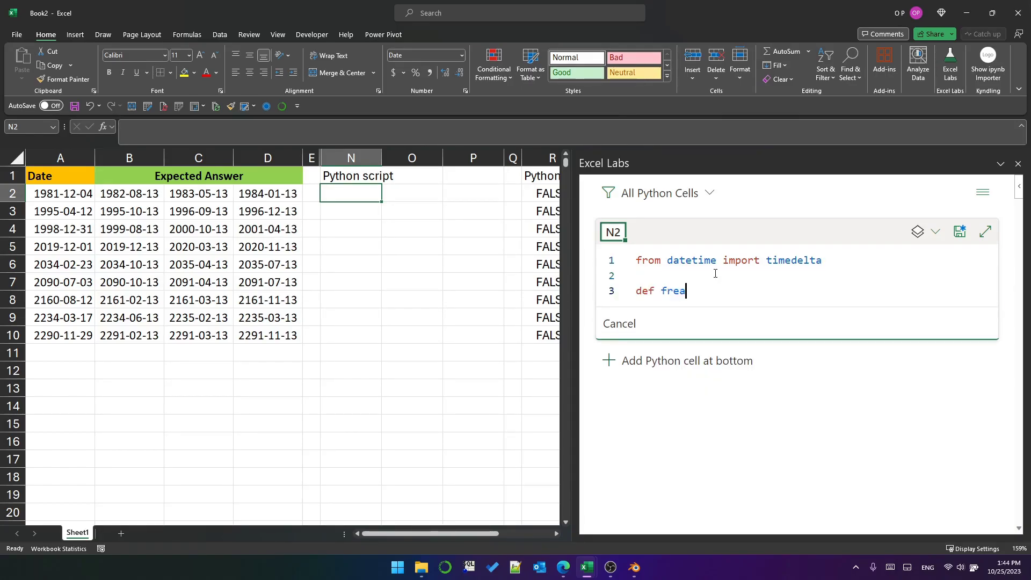
{"action": "type", "text": "ky_friday(a_date):"}
{"action": "key", "text": "Return"}
Build date_list over range(365*3) with the walrus dt:=(a_date + timedelta(days=d)).
{"action": "type", "text": "date_list"}
{"action": "type", "text": " = [dt"}
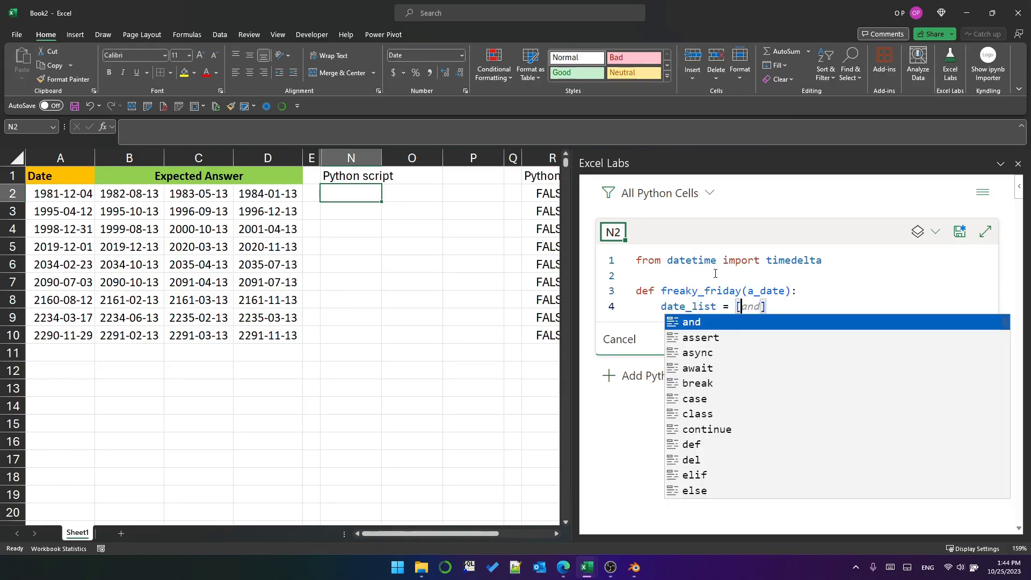
{"action": "type", "text": " for d in range("}
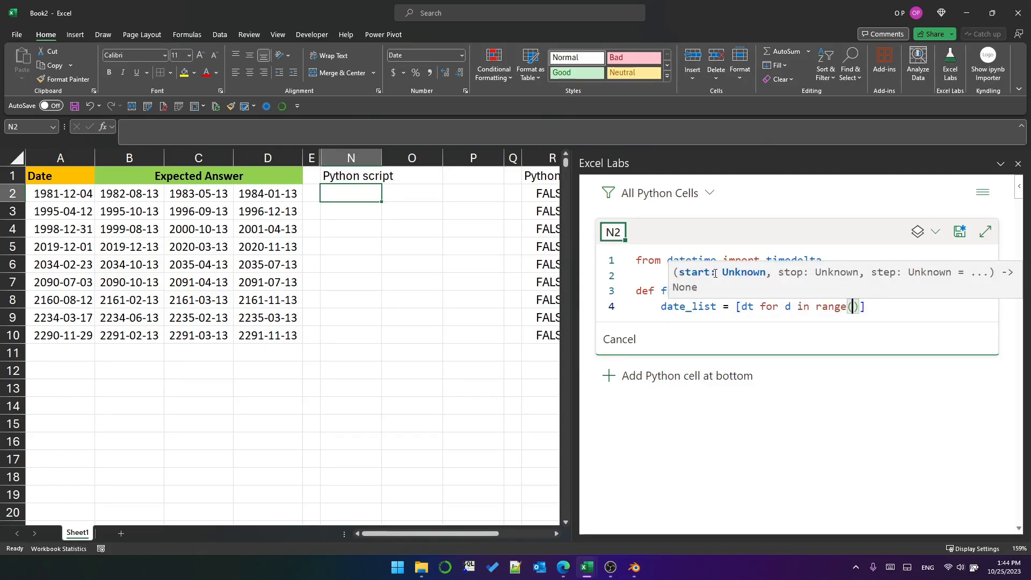
{"action": "type", "text": "365*3)"}
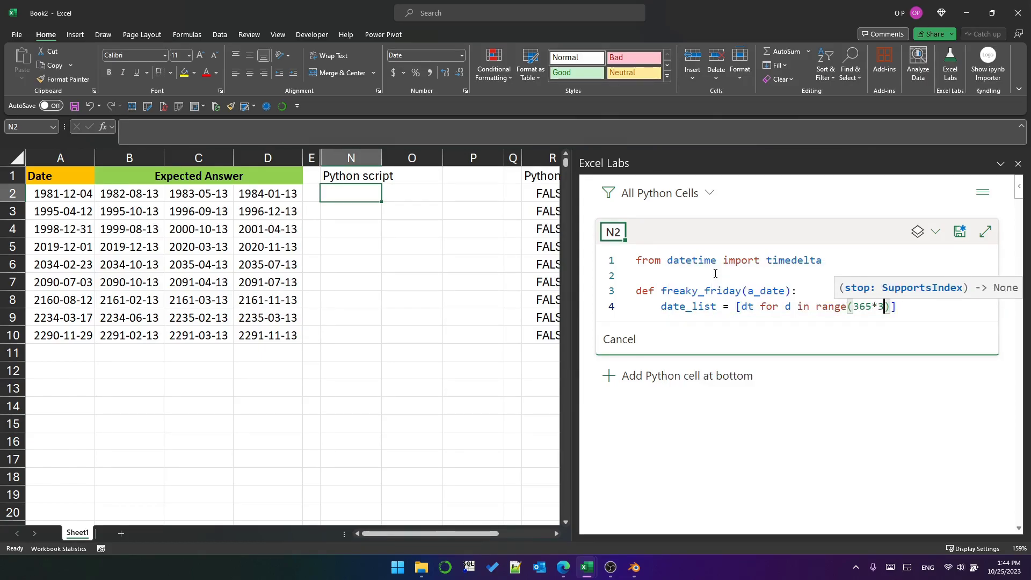
{"action": "key", "text": "Return"}
{"action": "key", "text": "Tab"}
{"action": "key", "text": "Tab"}
{"action": "key", "text": "Tab"}
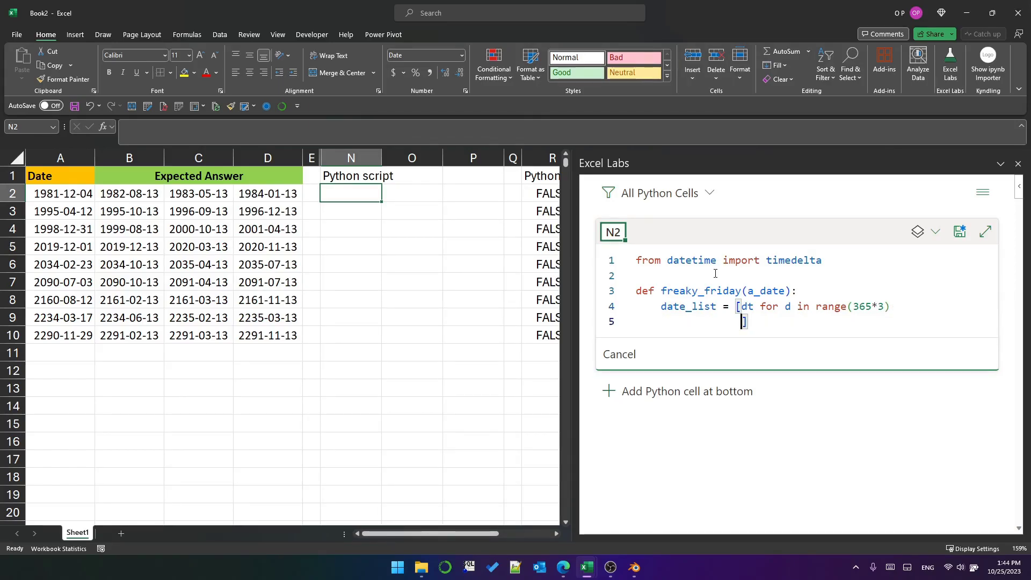
{"action": "type", "text": "if (dt:="}
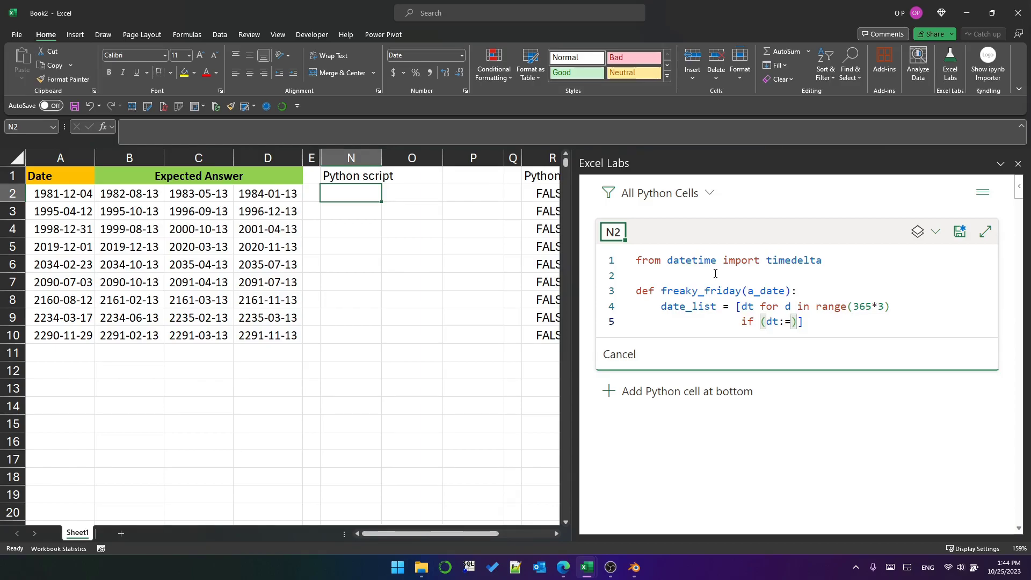
{"action": "type", "text": "(a_date"}
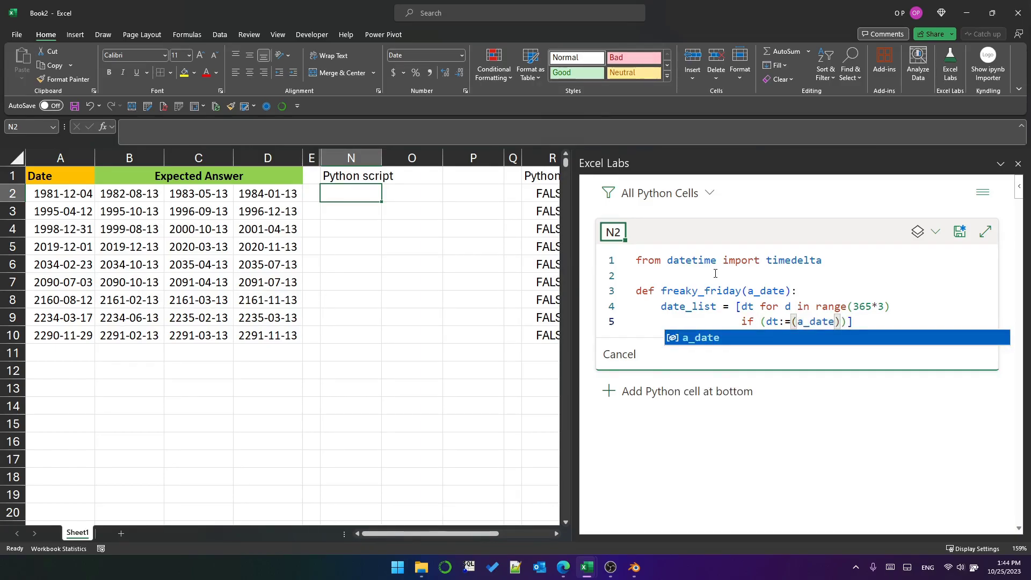
{"action": "type", "text": "+ timedelta(days"}
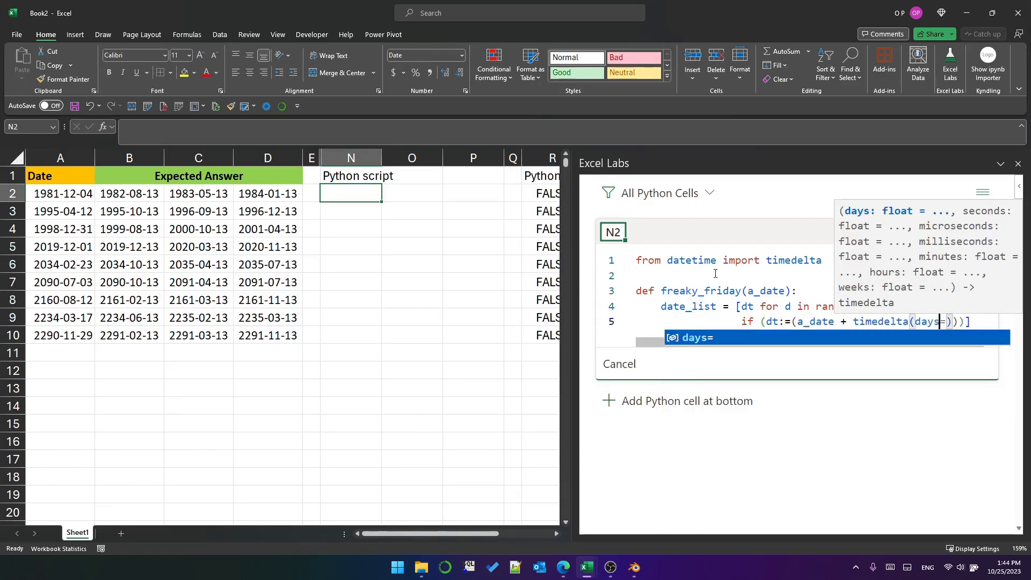
{"action": "type", "text": "=d"}
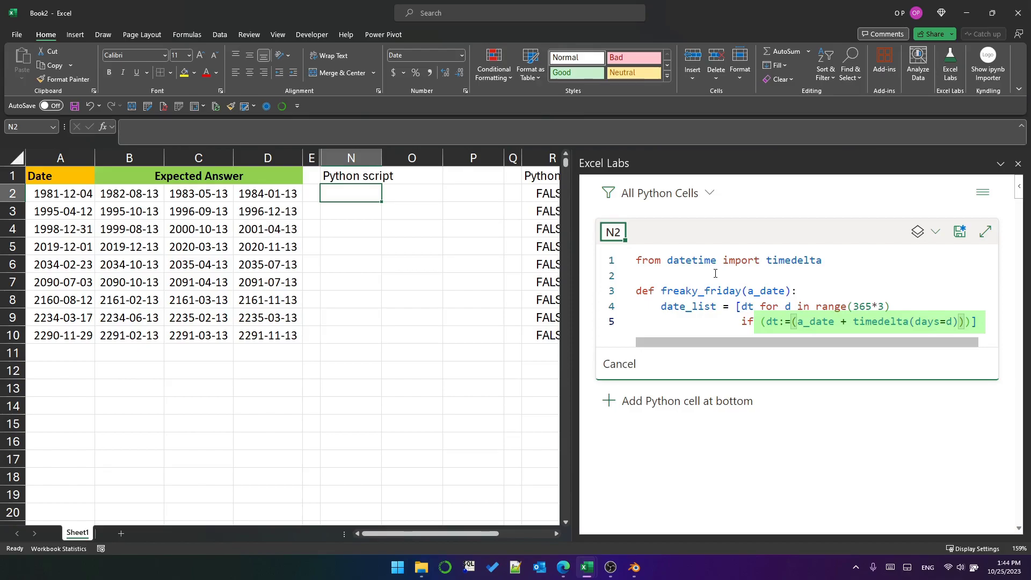
Keep only dates where dt.day == 13 and dt.weekday == 4.
{"action": "type", "text": ".day == 13"}
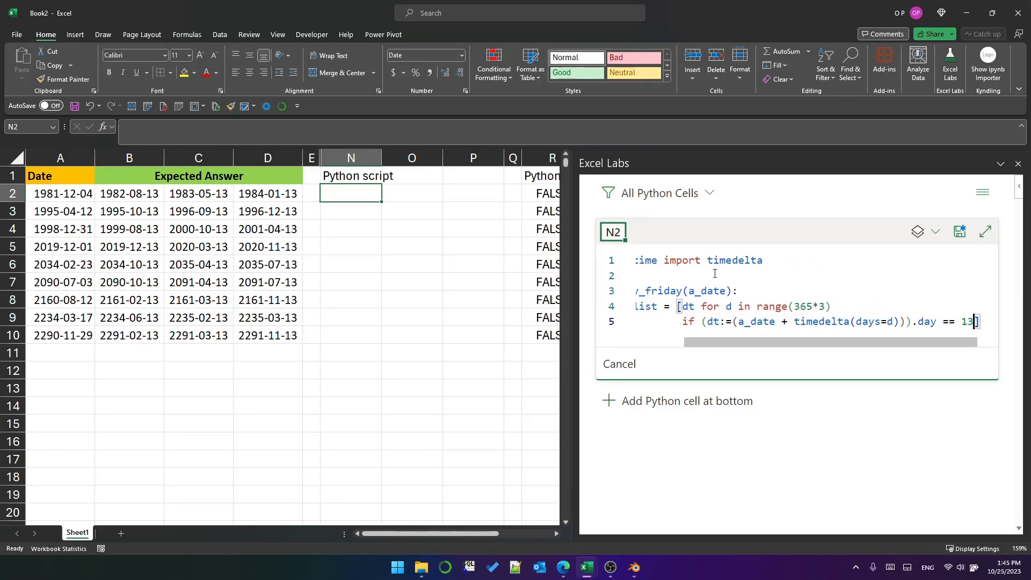
{"action": "key", "text": "Return"}
{"action": "type", "text": "and dt"}
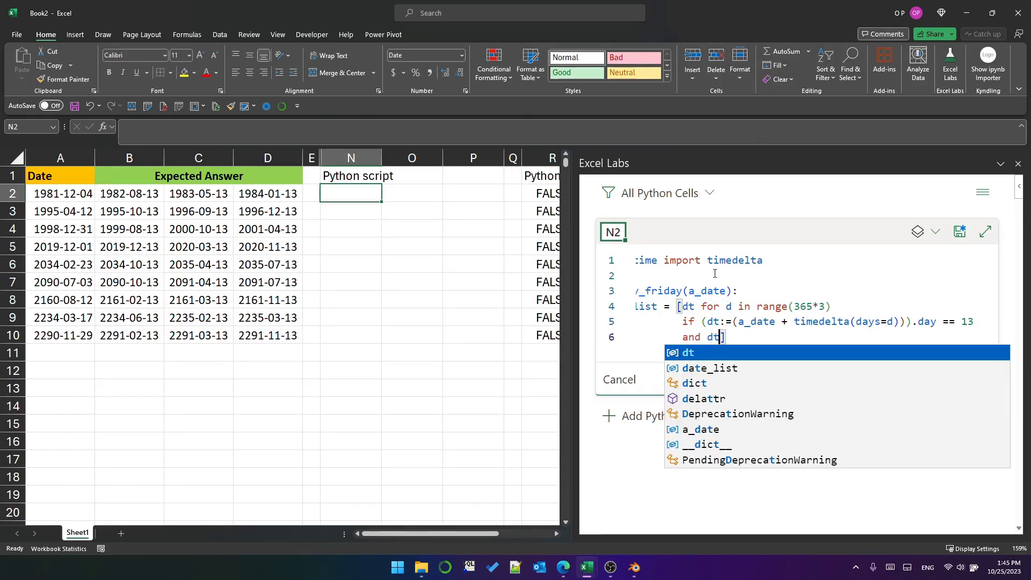
{"action": "type", "text": ".weekday"}
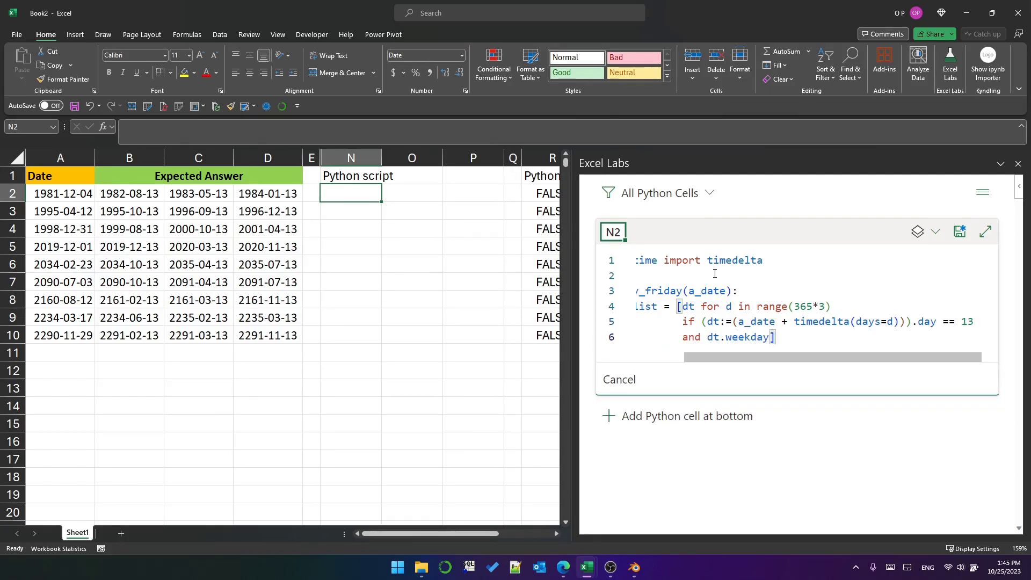
{"action": "type", "text": " == 4"}
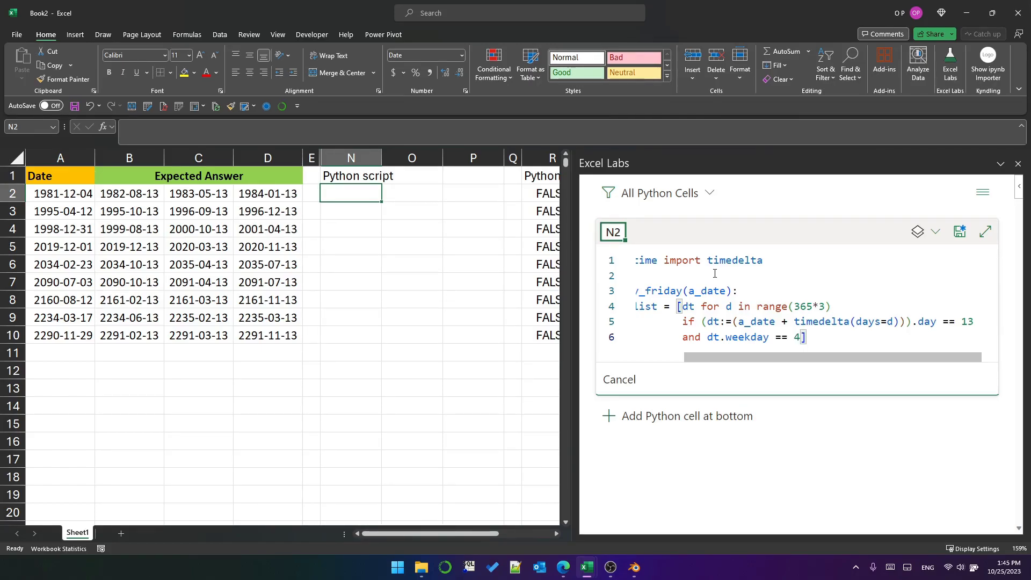
Have freaky_friday return date_list[:3], the first three matches.
{"action": "key", "text": "End"}
{"action": "key", "text": "Return"}
{"action": "key", "text": "BackSpace"}
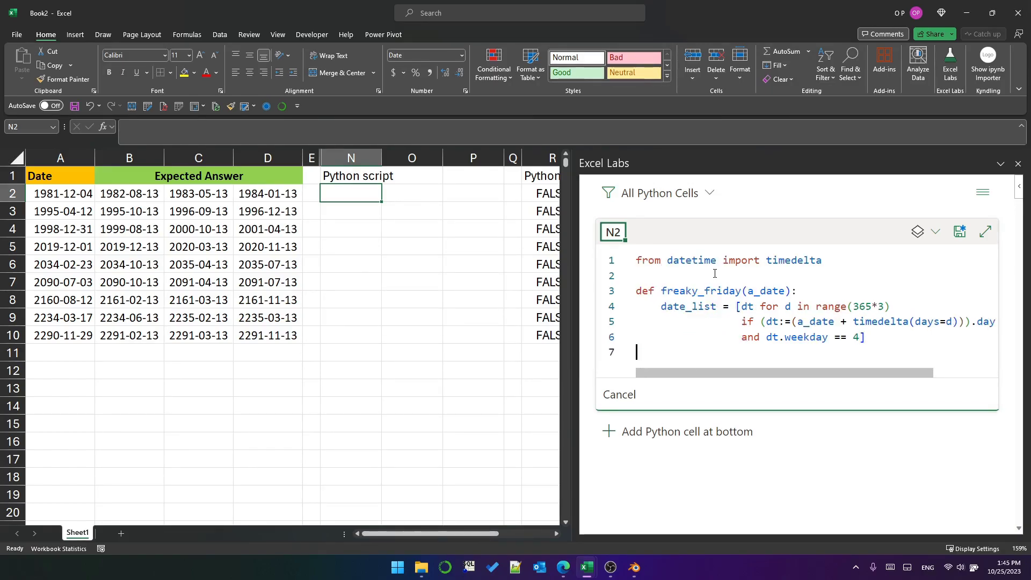
{"action": "key", "text": "Tab"}
{"action": "type", "text": "return d"}
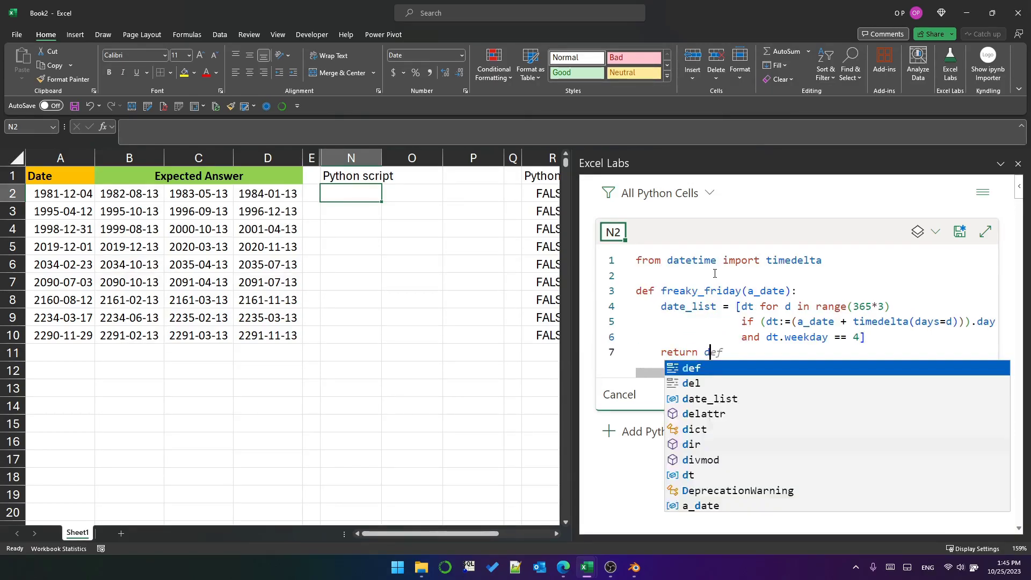
{"action": "type", "text": "ate_list[:3"}
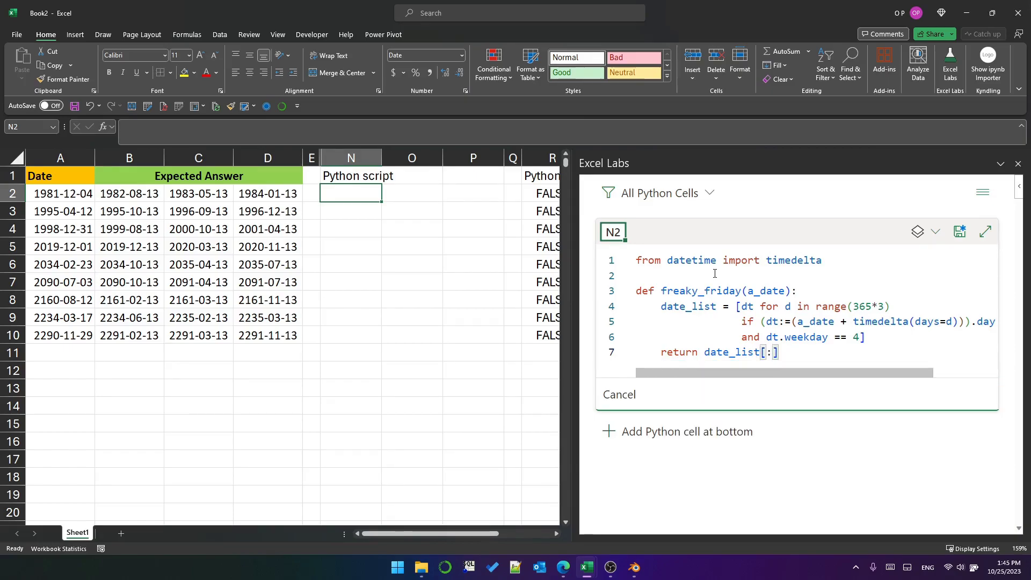
{"action": "key", "text": "End"}
{"action": "key", "text": "Return"}
{"action": "key", "text": "Return"}
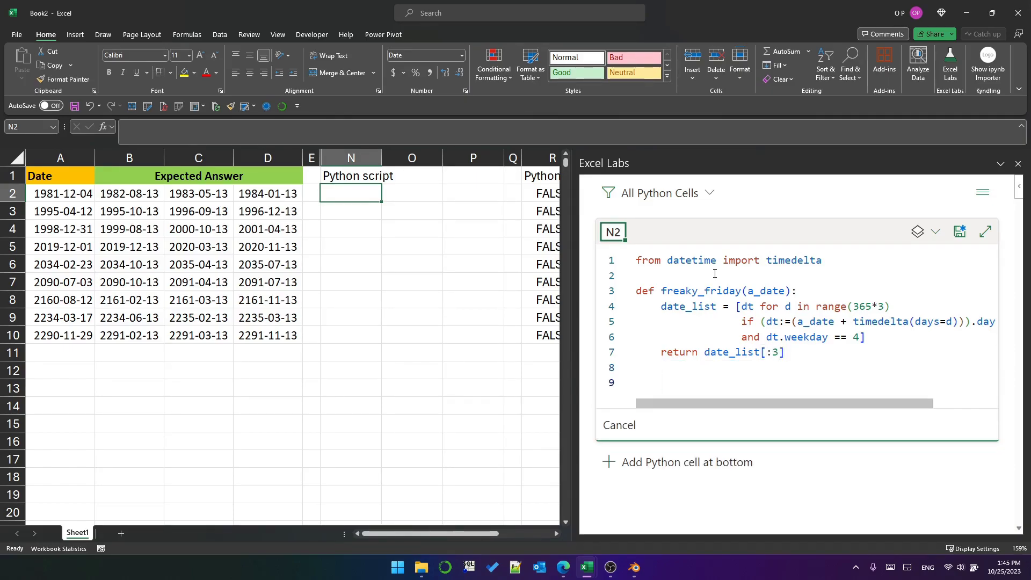
Apply freaky_friday to A2:A10 via pd.DataFrame(xl("A2:A10")[0].apply(freaky_friday).tolist()).
{"action": "type", "text": "pd.DataFrame("}
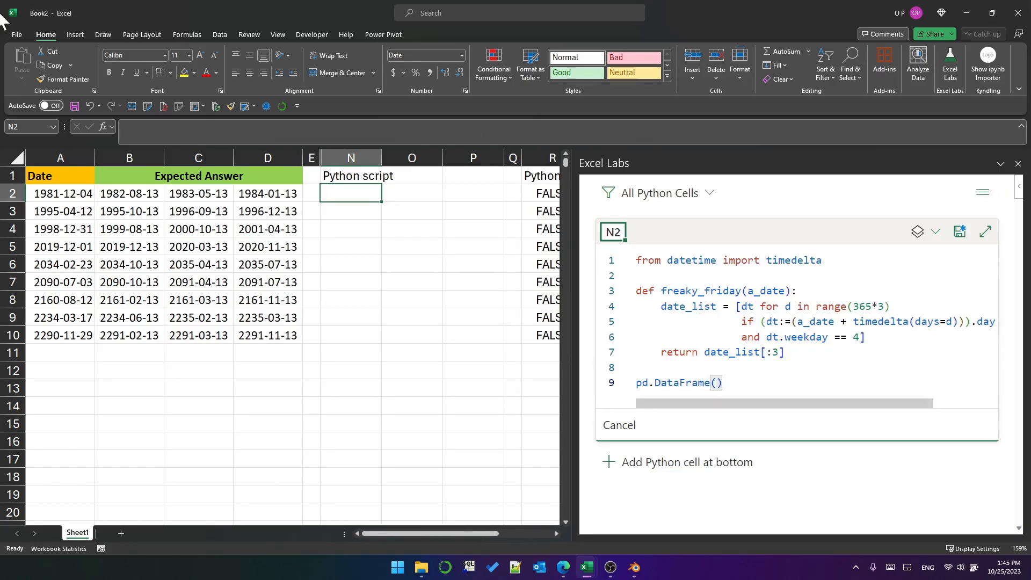
{"action": "left_click_drag", "start_coordinate": [71, 194], "coordinate": [69, 300]}
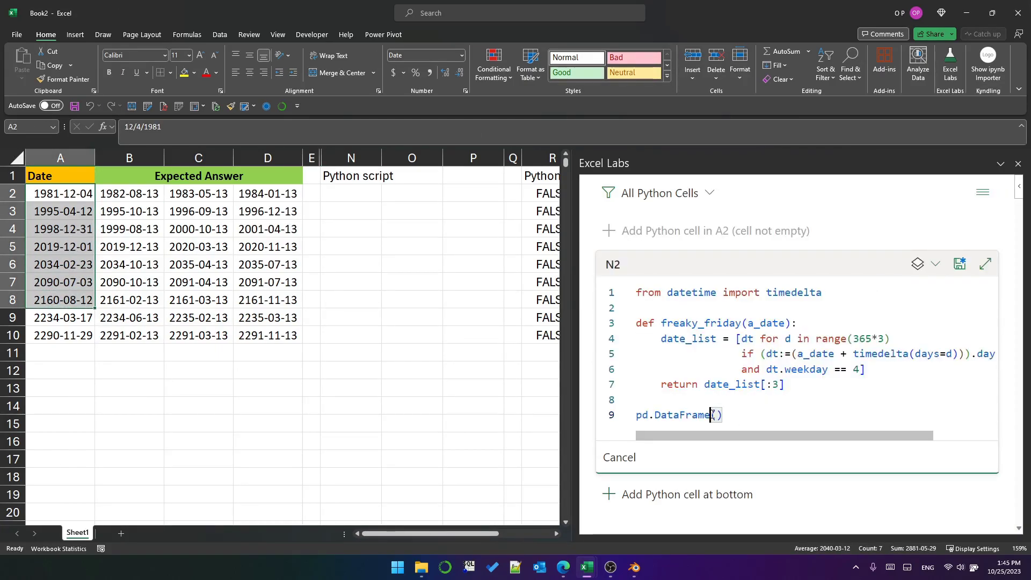
{"action": "type", "text": "xl(\"A2:A"}
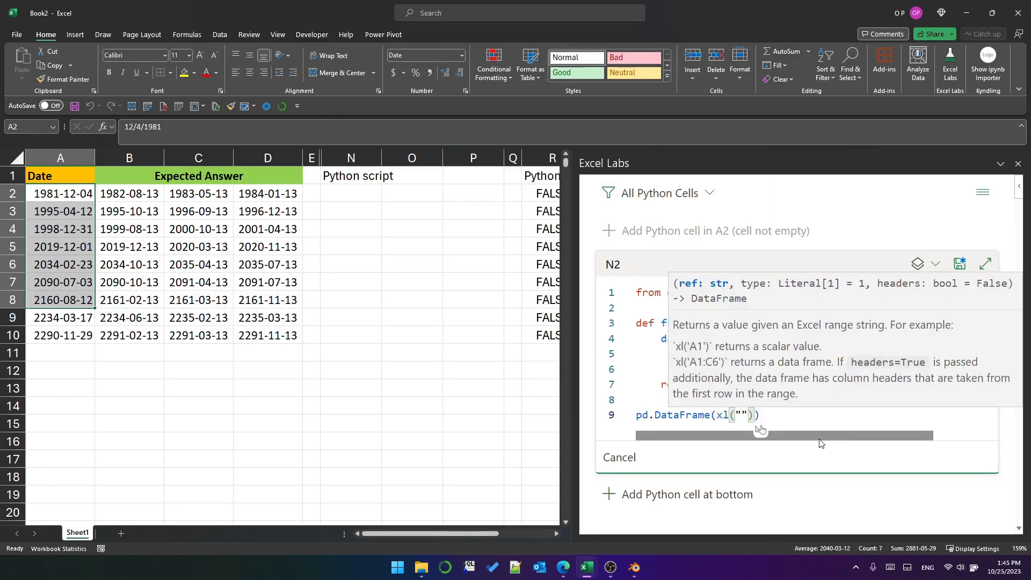
{"action": "type", "text": "10\""}
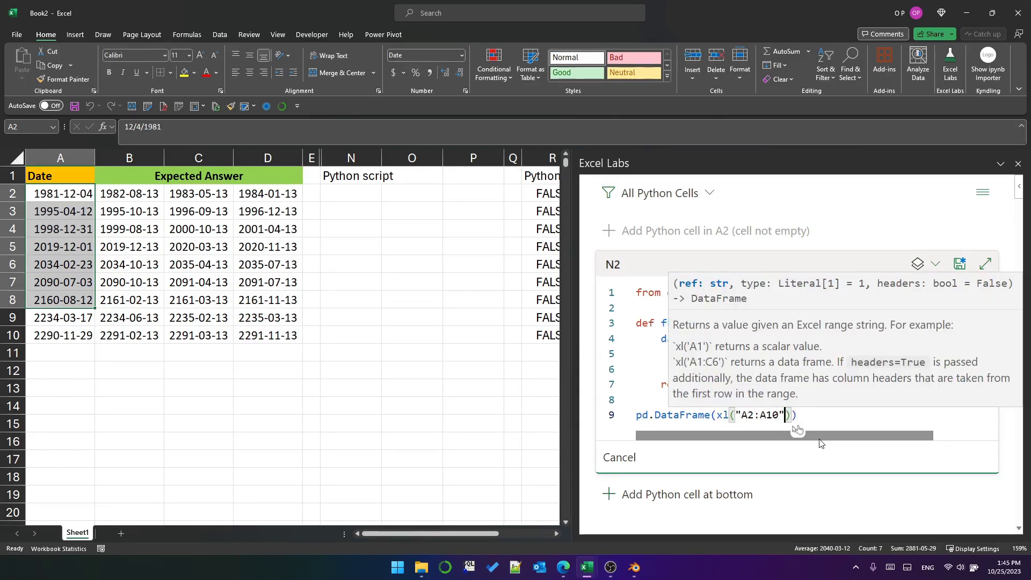
{"action": "type", "text": ")[0]"}
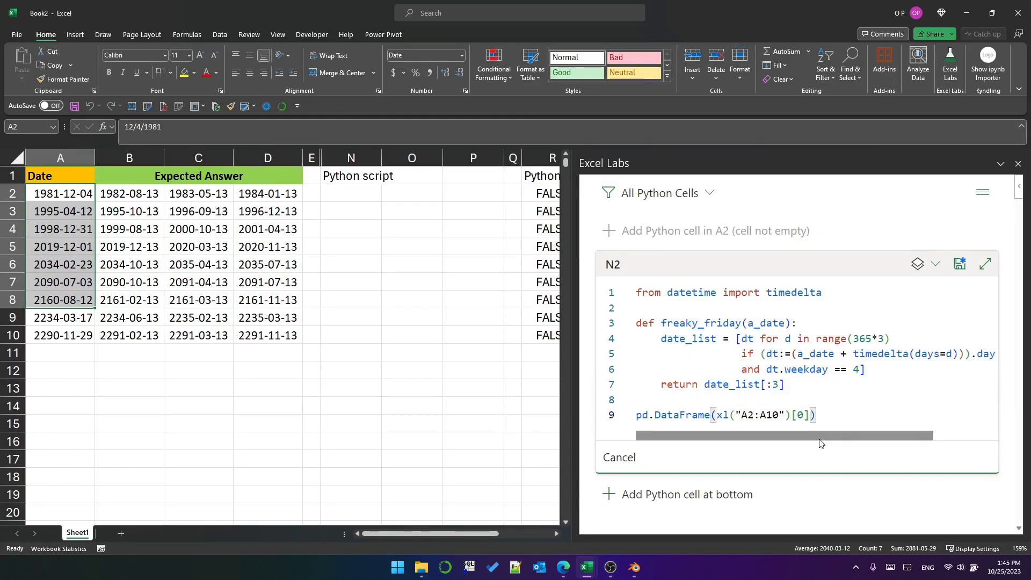
{"action": "type", "text": ".apply("}
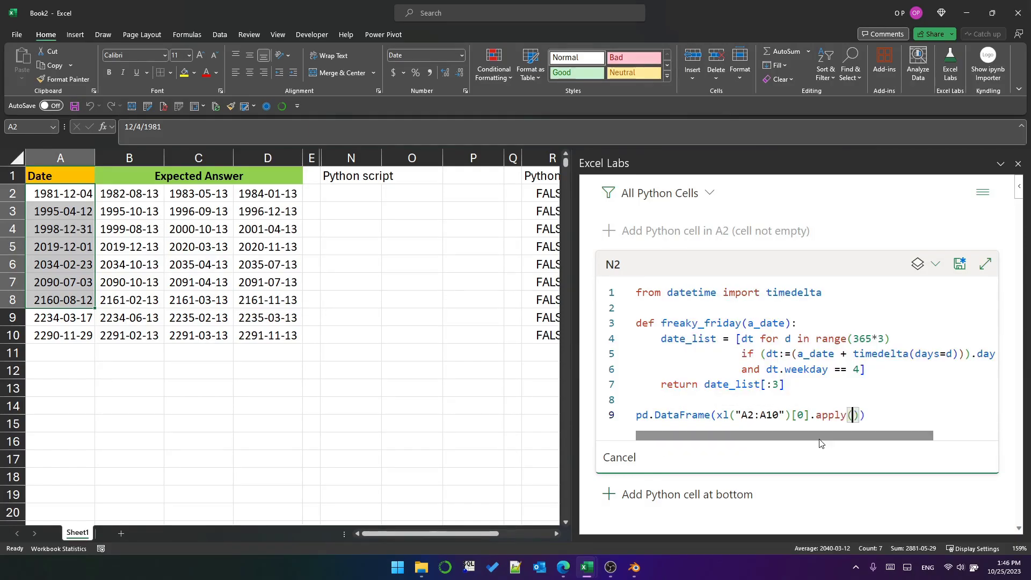
{"action": "type", "text": "freaky_friday"}
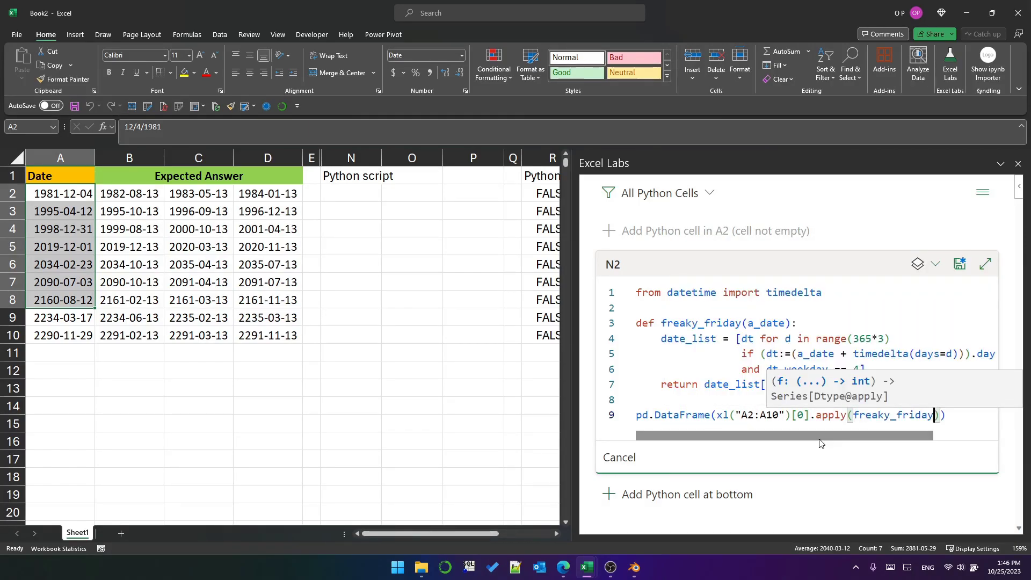
{"action": "type", "text": ")"}
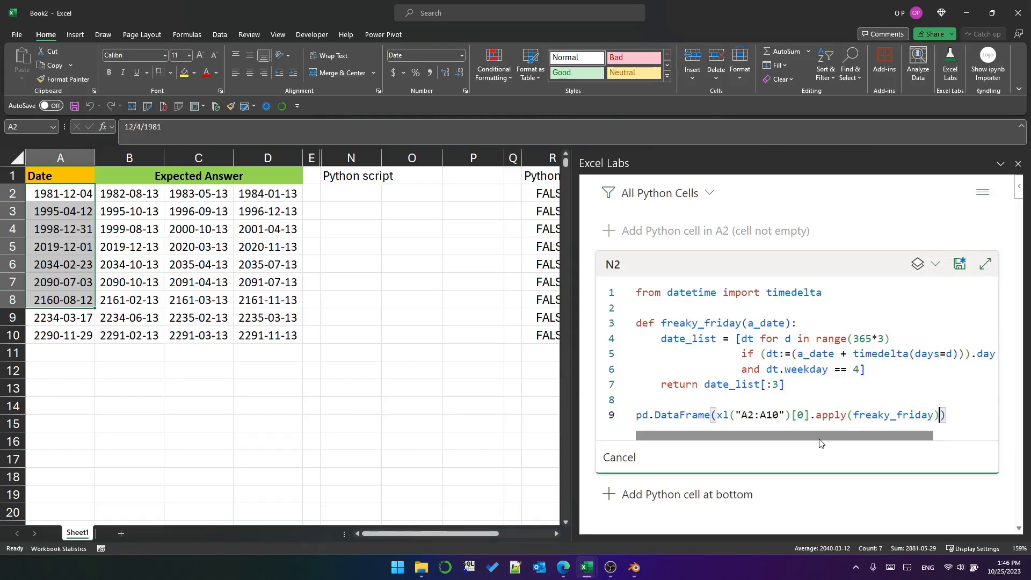
{"action": "type", "text": ".to"}
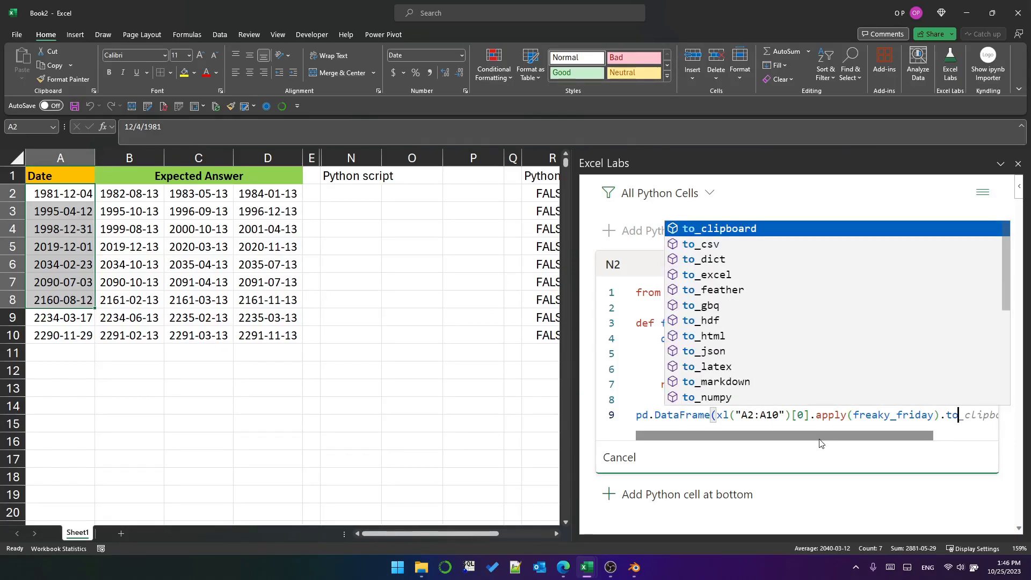
{"action": "type", "text": "list()"}
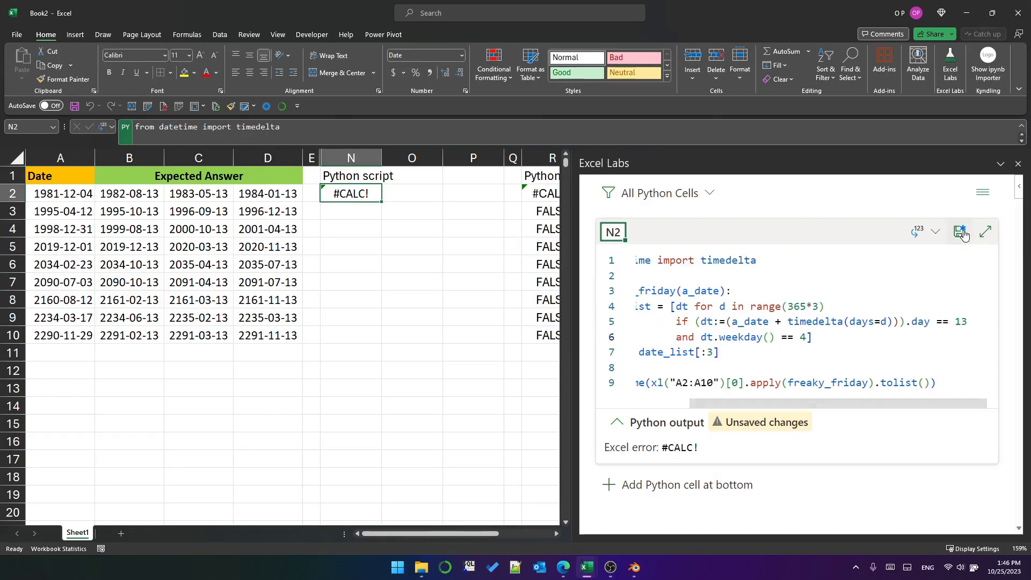
Run the Python code in N2 and widen columns N–P so the Friday-13th dates are readable.
{"action": "key", "text": "ctrl+Return"}
{"action": "left_click_drag", "start_coordinate": [371, 156], "coordinate": [455, 155]}
{"action": "left_click", "coordinate": [494, 374]}
{"action": "left_click_drag", "start_coordinate": [473, 535], "coordinate": [534, 534]}
Inspect N2's Python code with the output preview collapsed and the Excel Labs editor expanded.
{"action": "left_click", "coordinate": [125, 195]}
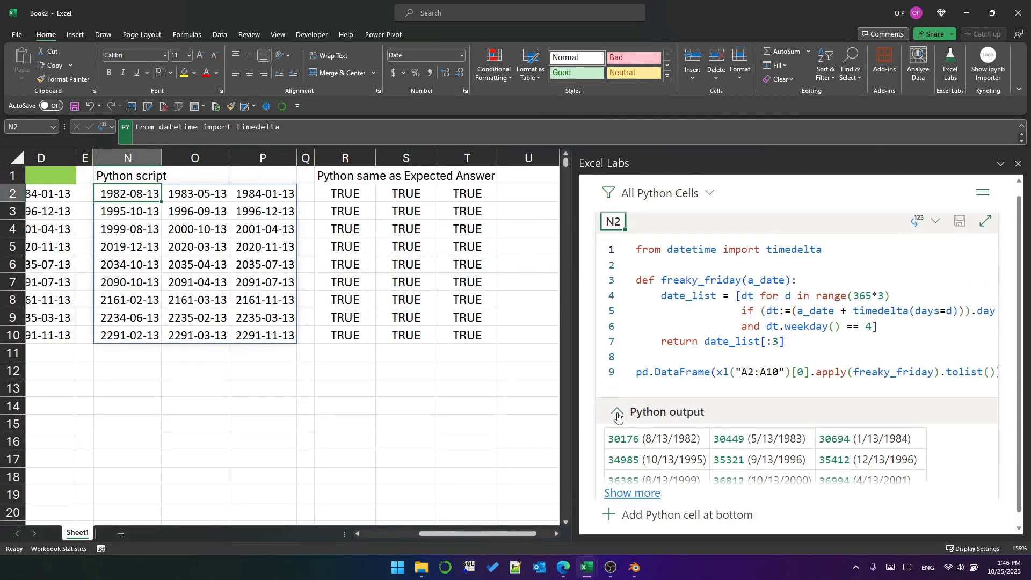
{"action": "left_click", "coordinate": [698, 405]}
{"action": "left_click", "coordinate": [986, 233]}
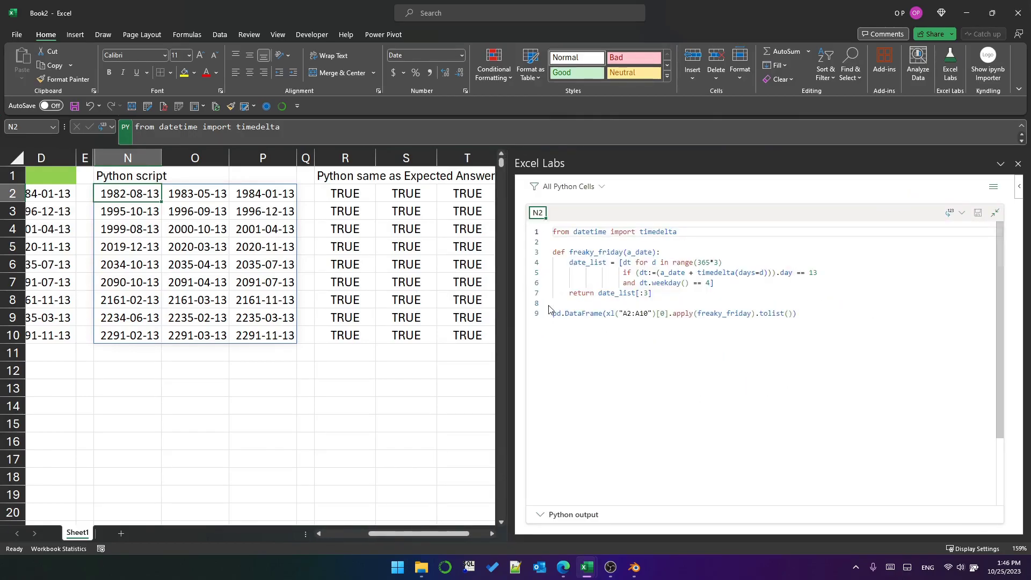
{"action": "scroll", "coordinate": [800, 312], "scroll_direction": "up", "scroll_amount": 2}
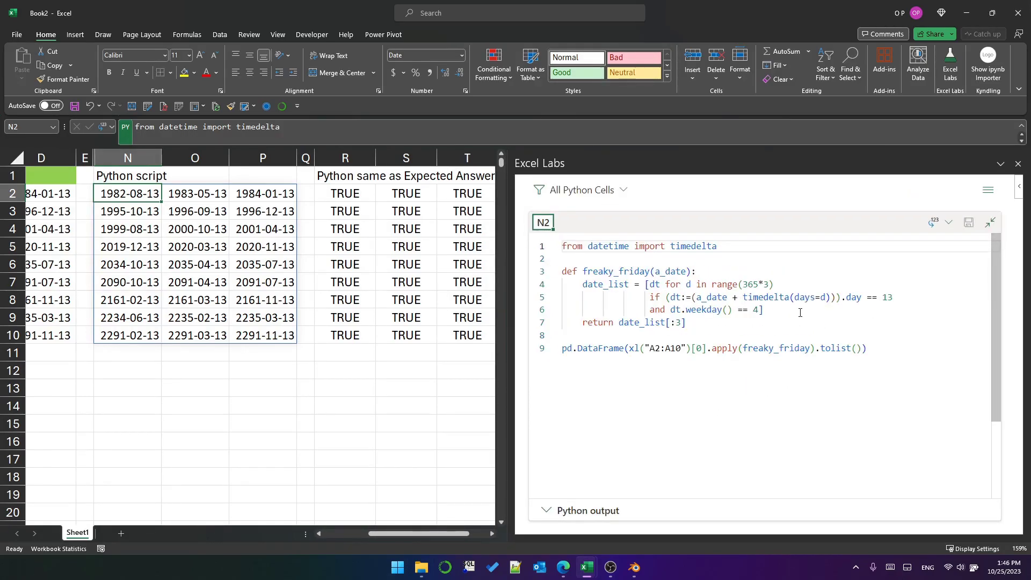